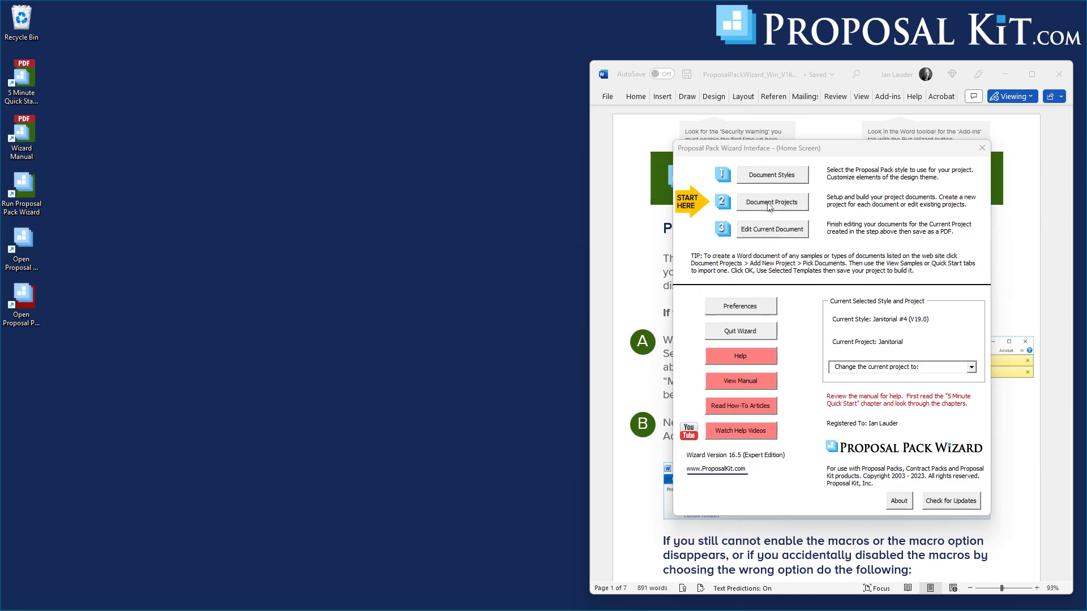
# Step: Open the Janitorial project's combined FullProposal document in Word and scroll to Cost Summary
pyautogui.click(770, 232)
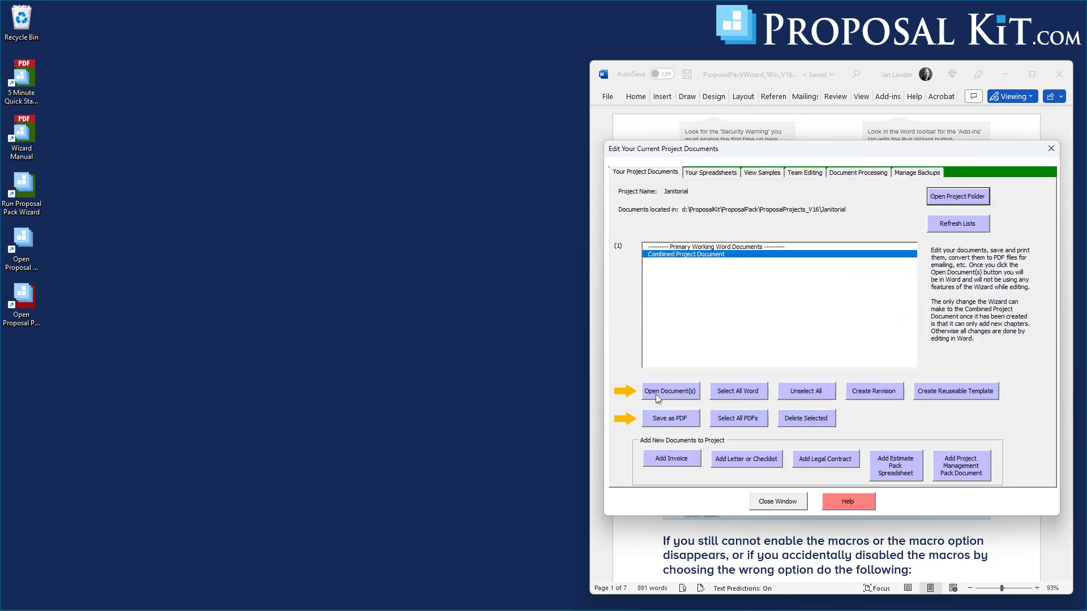
pyautogui.click(656, 395)
pyautogui.click(567, 343)
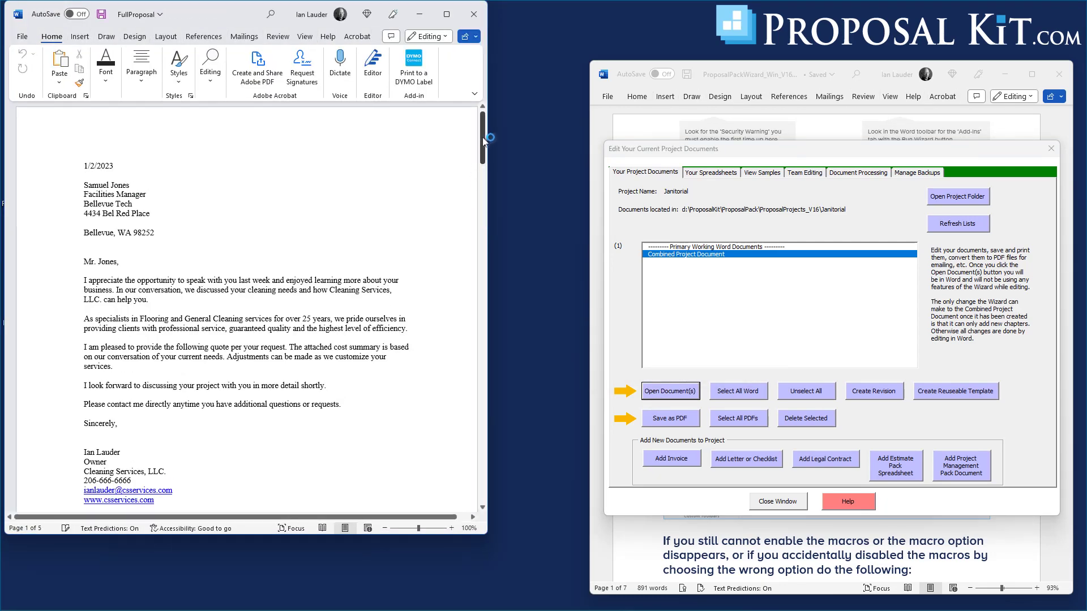
pyautogui.moveTo(483, 140); pyautogui.dragTo(489, 320)
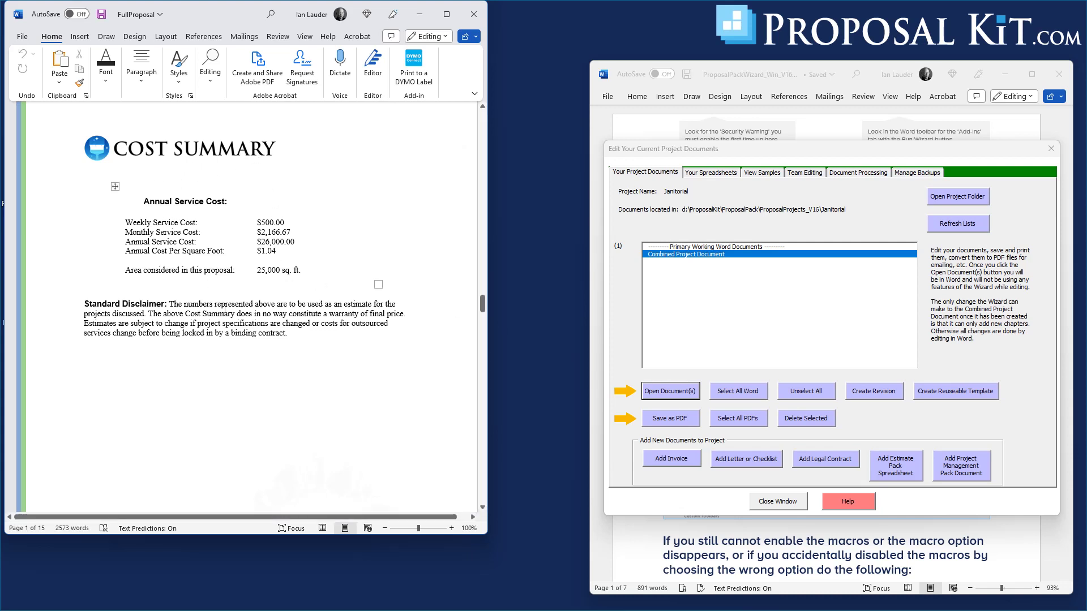
# Step: Highlight the cost figures: $500.00 weekly, $2,166.67 monthly, $26,000.00 annual, $1.04/sq ft, 25,000 sq ft
pyautogui.click(269, 222)
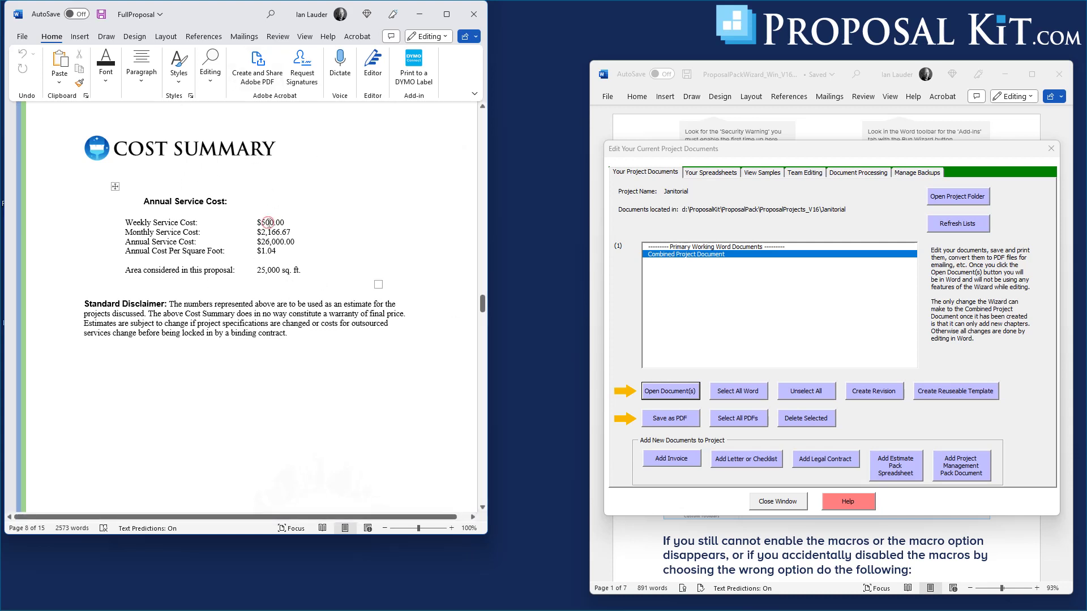
pyautogui.doubleClick(268, 222)
pyautogui.doubleClick(272, 233)
pyautogui.doubleClick(270, 242)
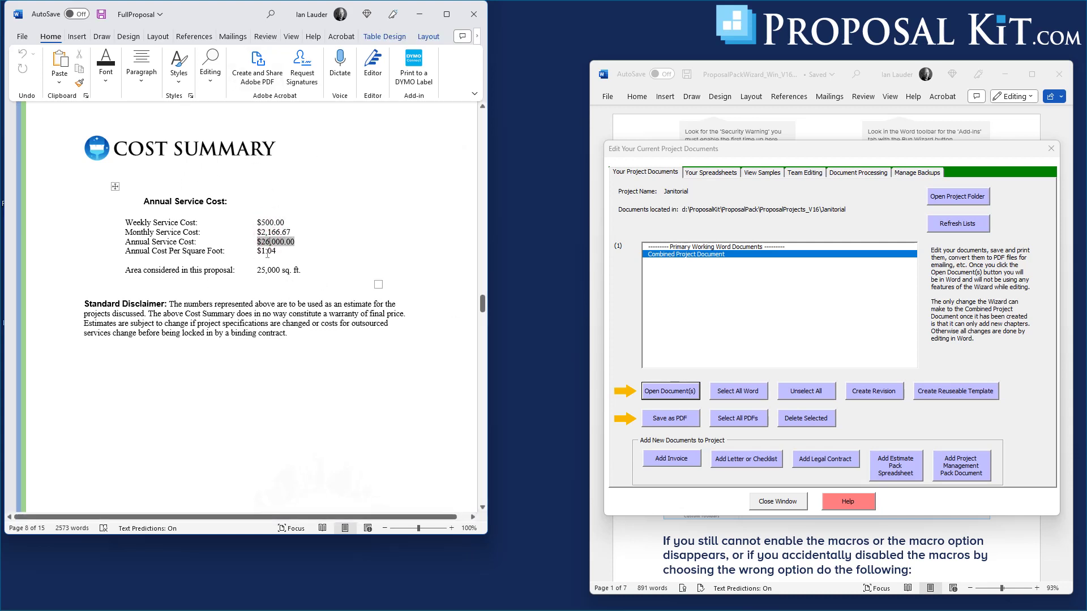
pyautogui.doubleClick(267, 250)
pyautogui.doubleClick(268, 270)
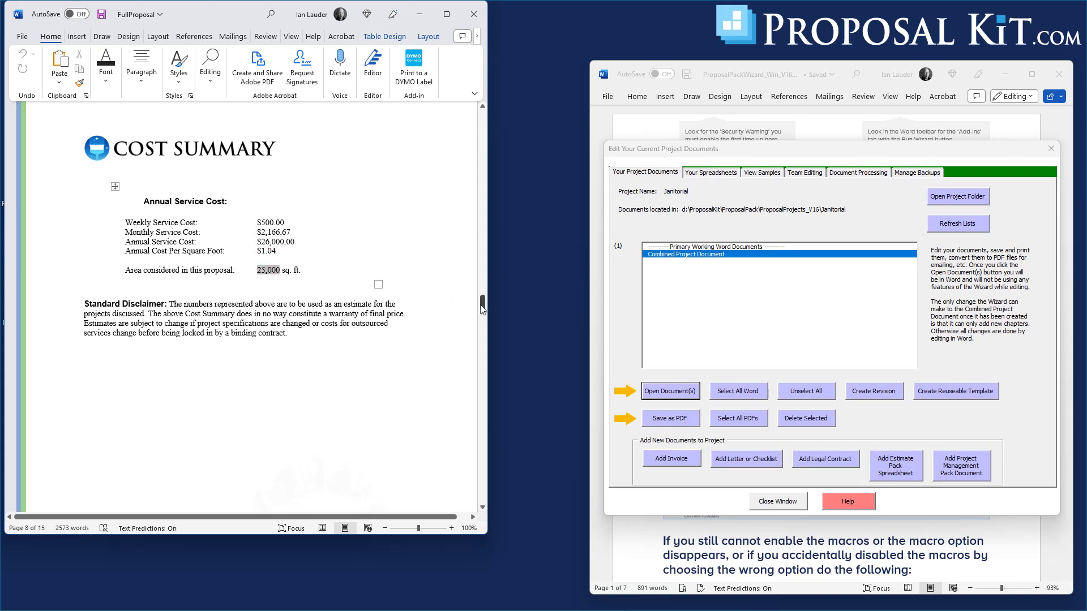
pyautogui.moveTo(482, 308); pyautogui.dragTo(482, 308)
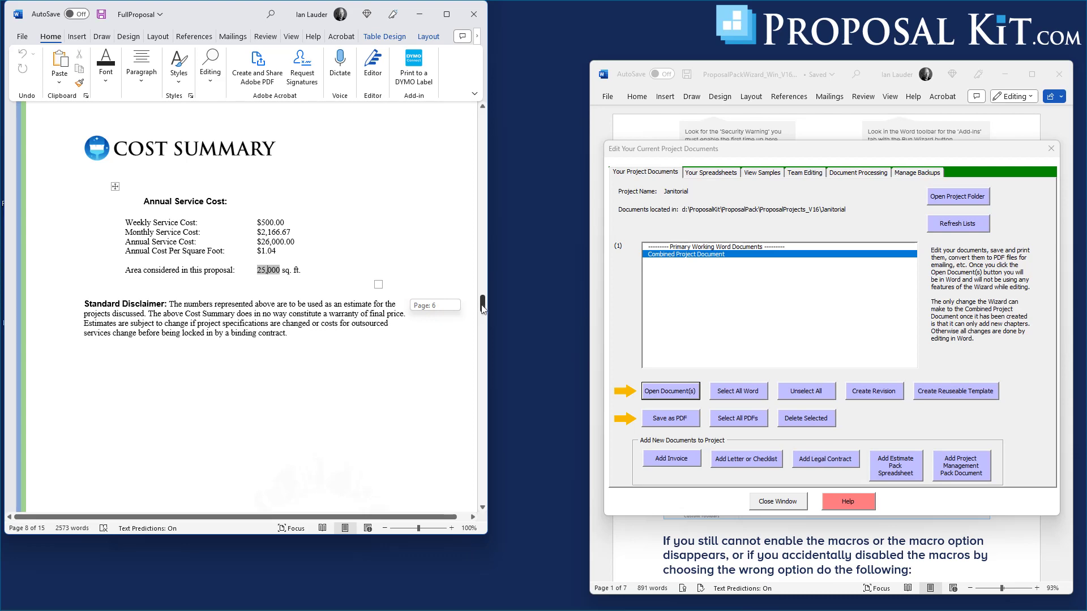
pyautogui.moveTo(483, 308); pyautogui.dragTo(484, 225)
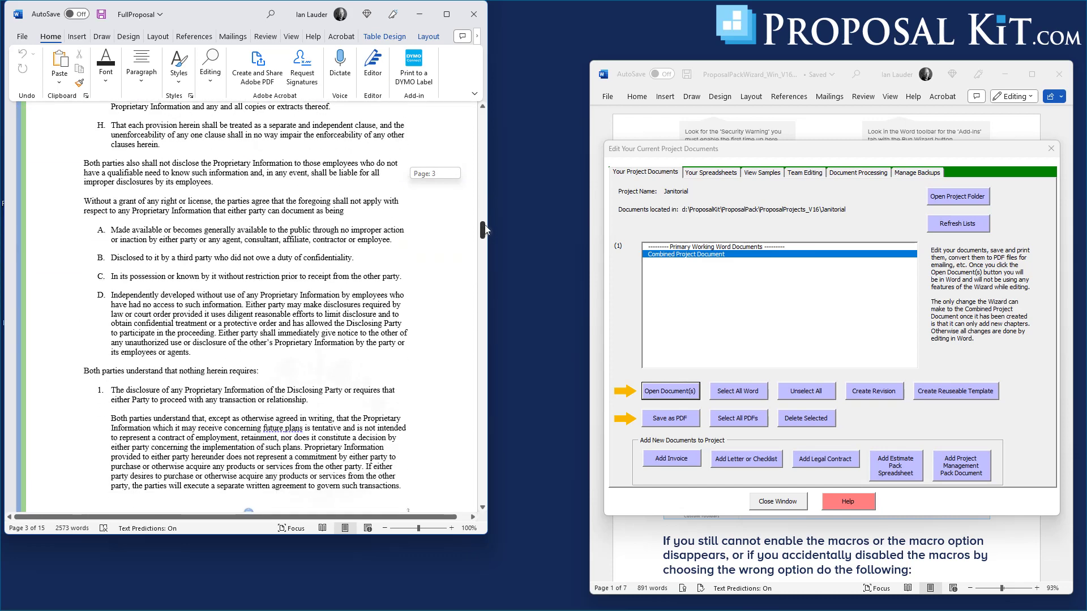
pyautogui.moveTo(484, 225); pyautogui.dragTo(485, 226)
pyautogui.moveTo(483, 233); pyautogui.dragTo(484, 233)
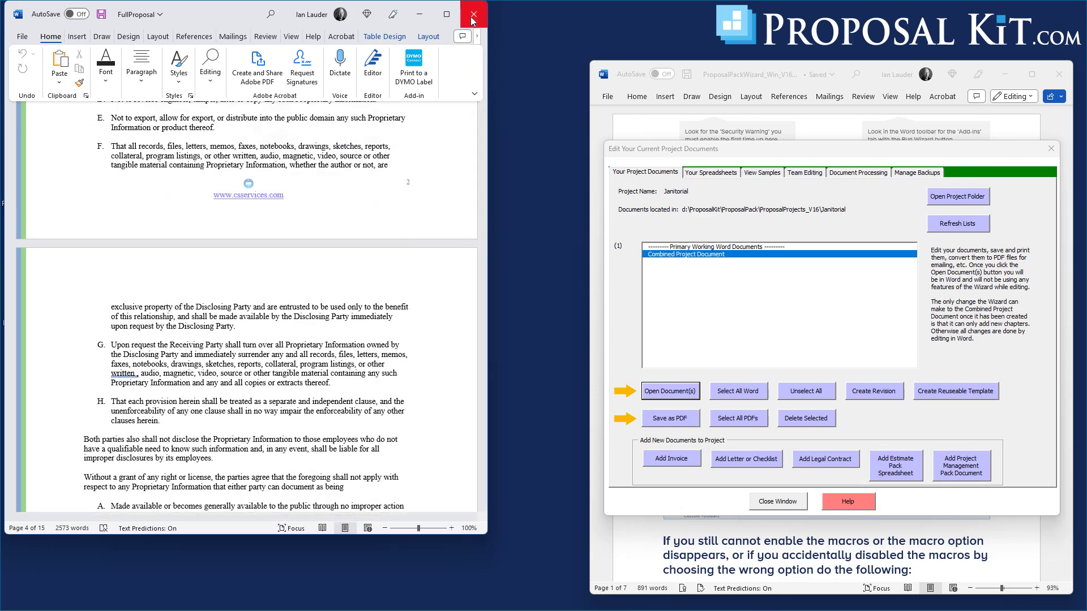
# Step: Close FullProposal without saving and return to the wizard home screen
pyautogui.click(473, 21)
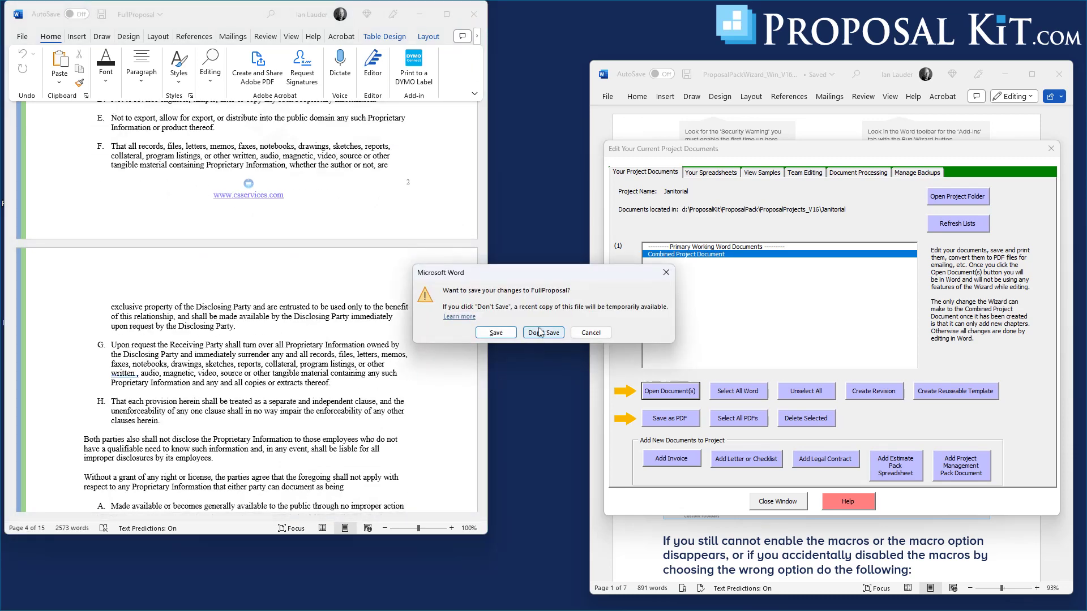
pyautogui.click(539, 332)
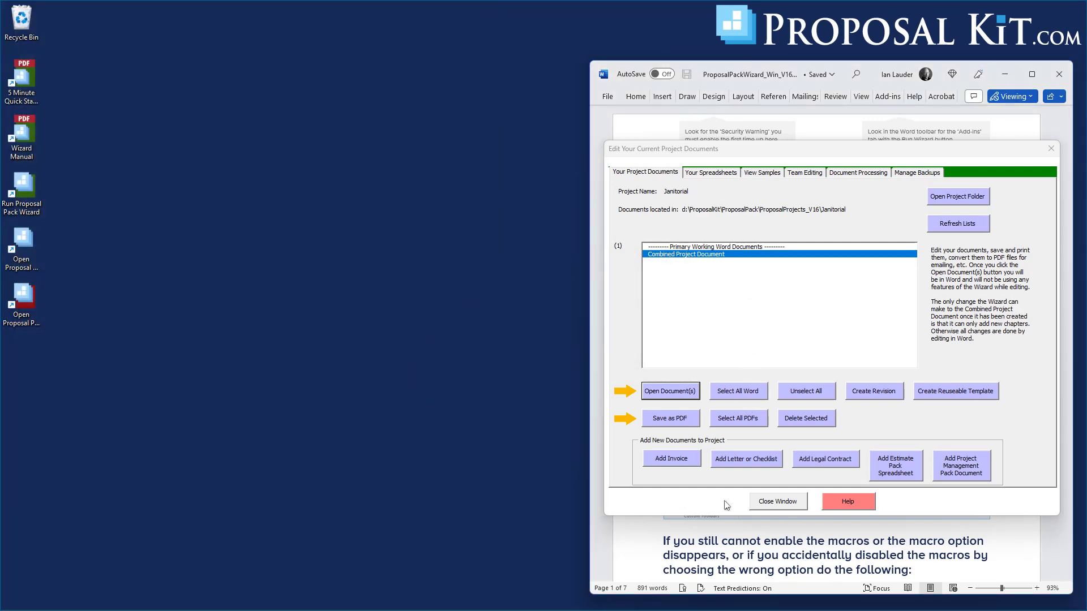
pyautogui.click(763, 505)
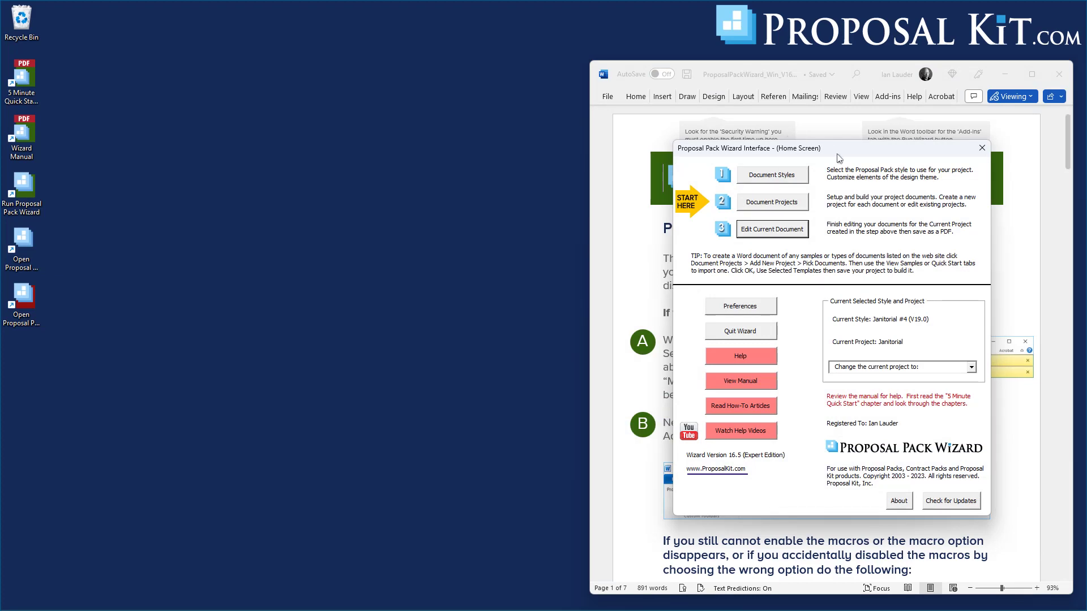
# Step: Load the Janitorial project for editing past the lock warning and open Pick Documents
pyautogui.click(786, 206)
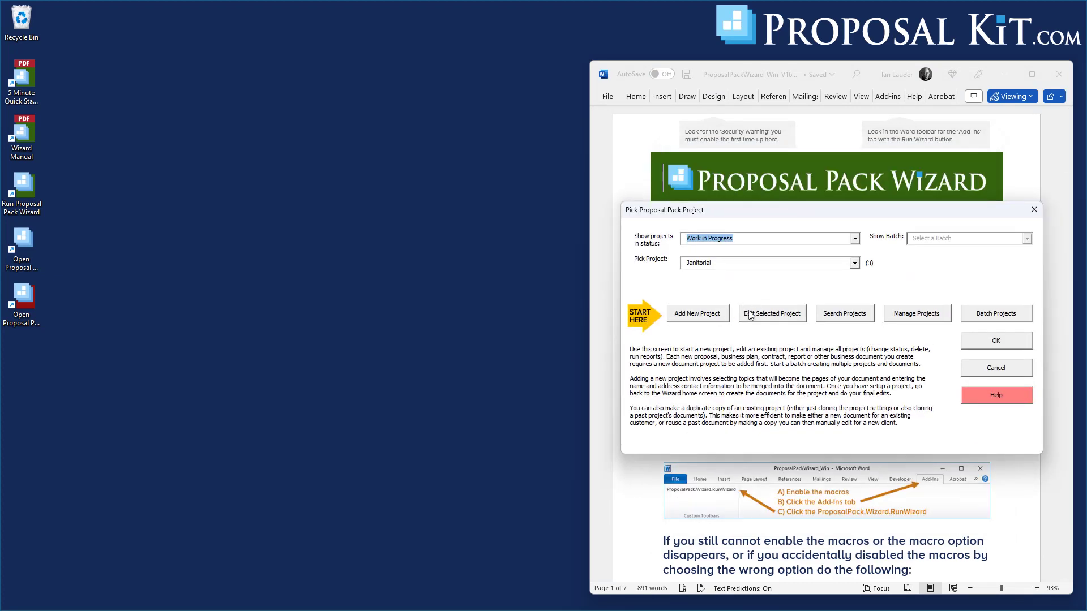
pyautogui.click(753, 315)
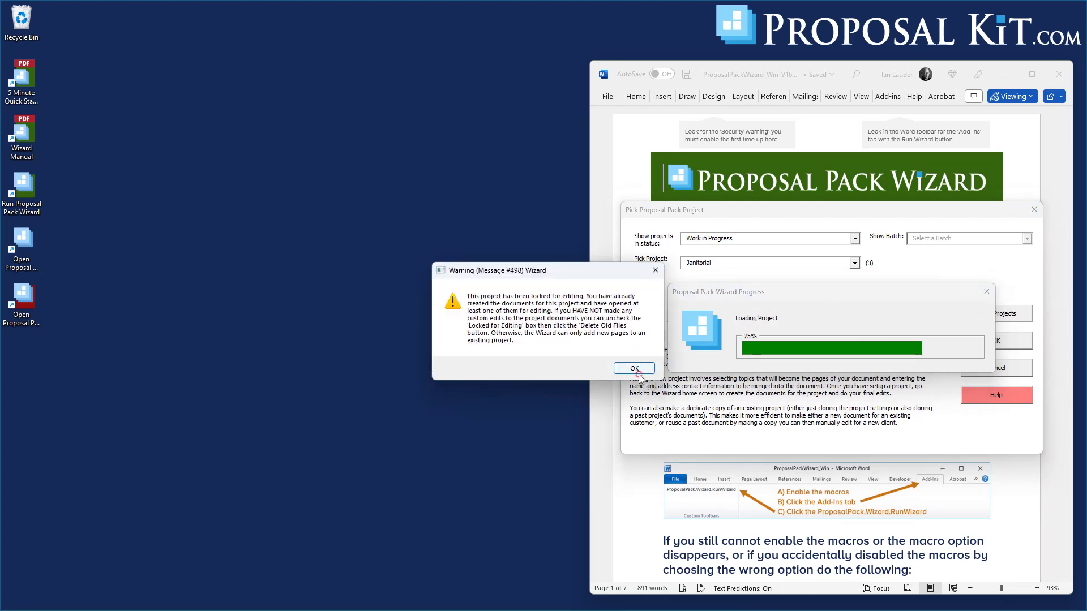
pyautogui.click(634, 370)
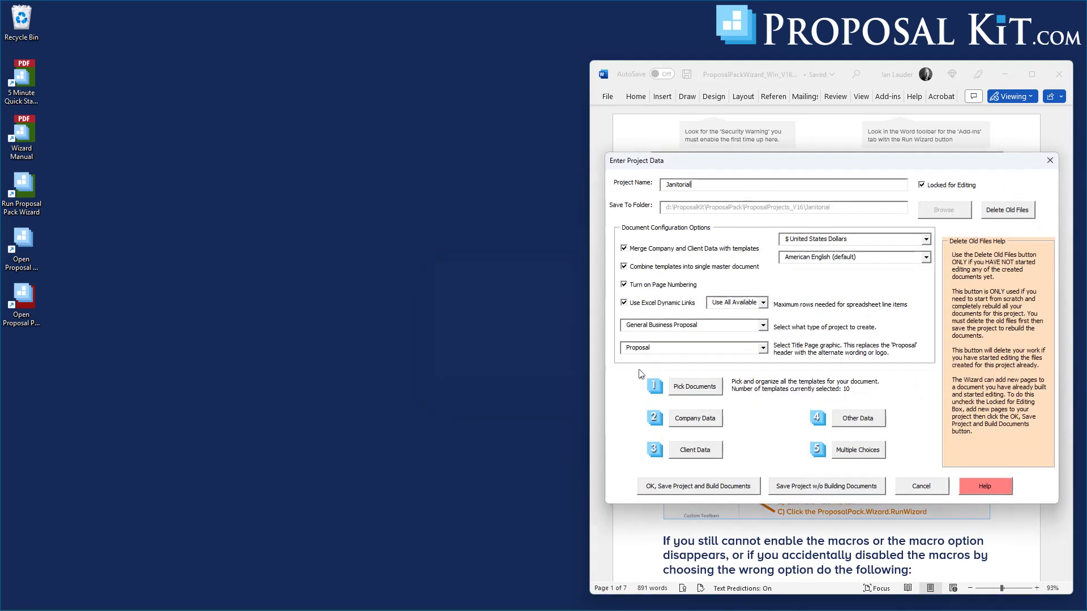
pyautogui.click(706, 392)
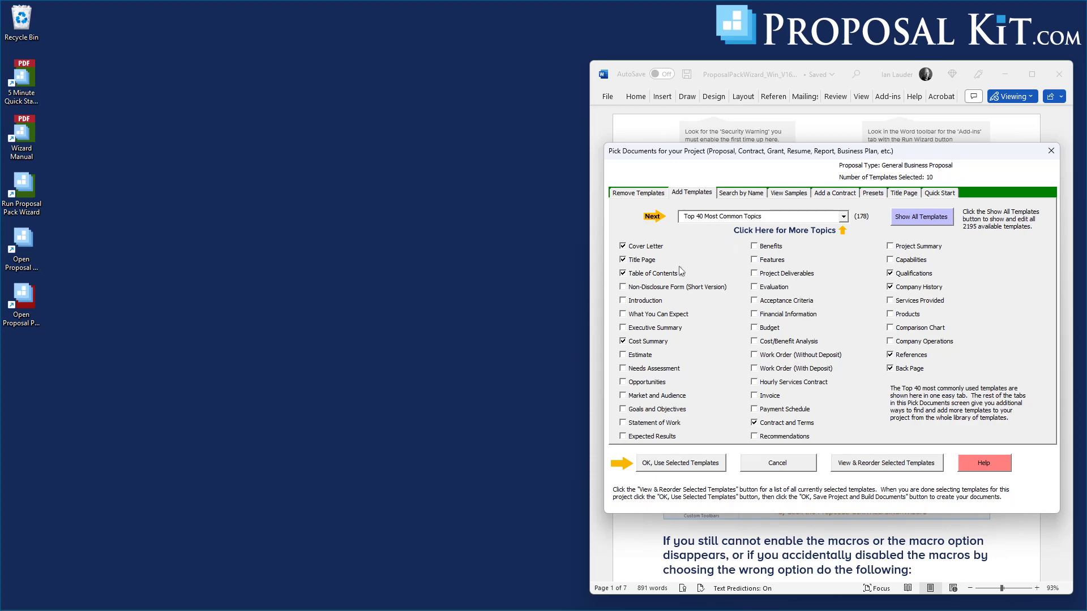
# Step: Add the Services Provided template and move it up six places to sit just above Cost Summary
pyautogui.click(892, 301)
pyautogui.click(855, 464)
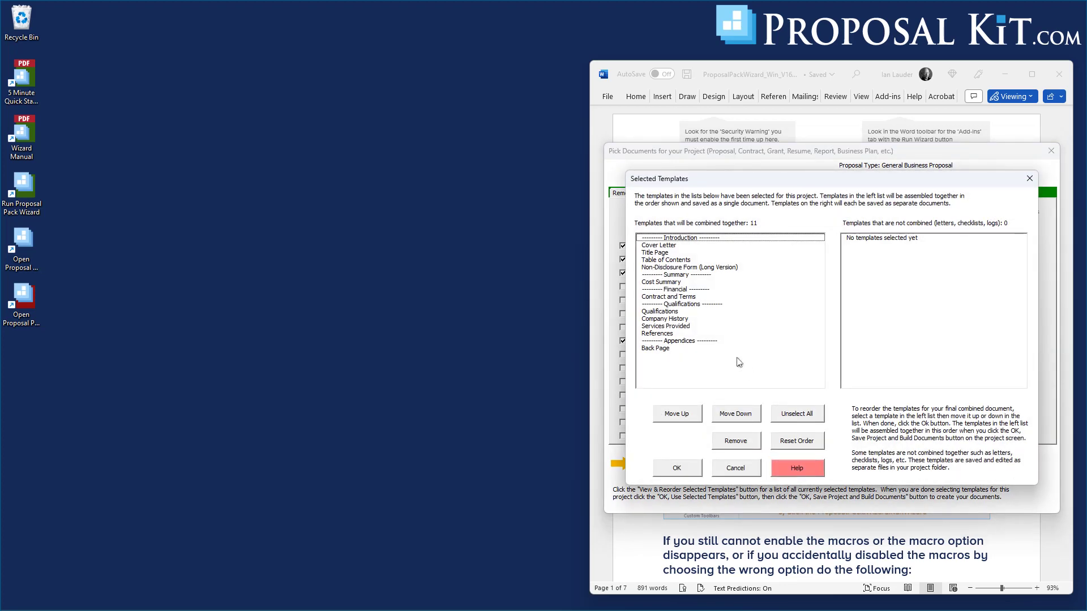
pyautogui.click(656, 326)
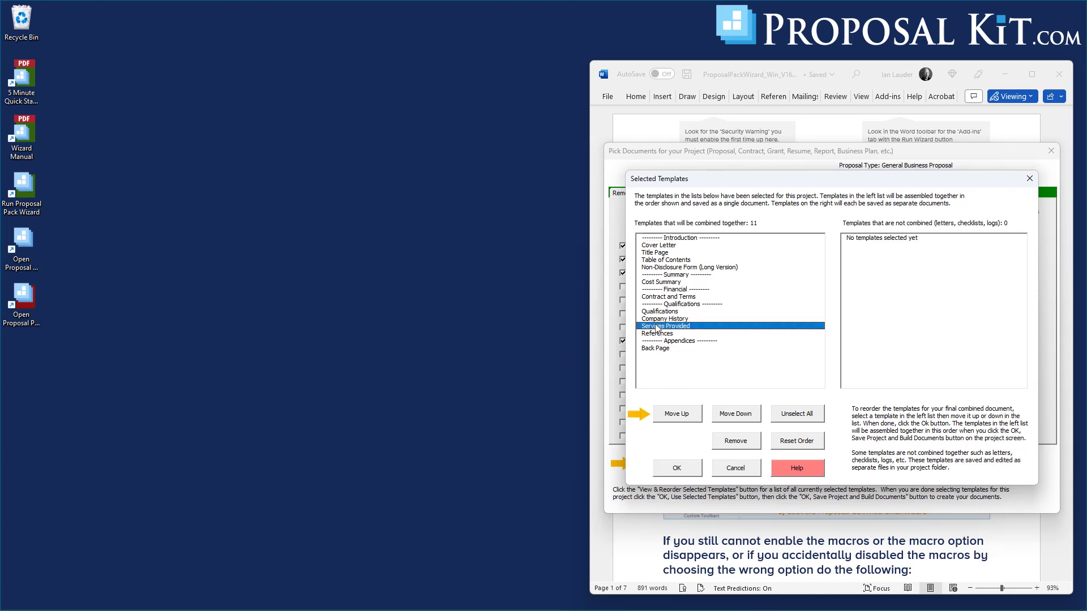
pyautogui.click(676, 415)
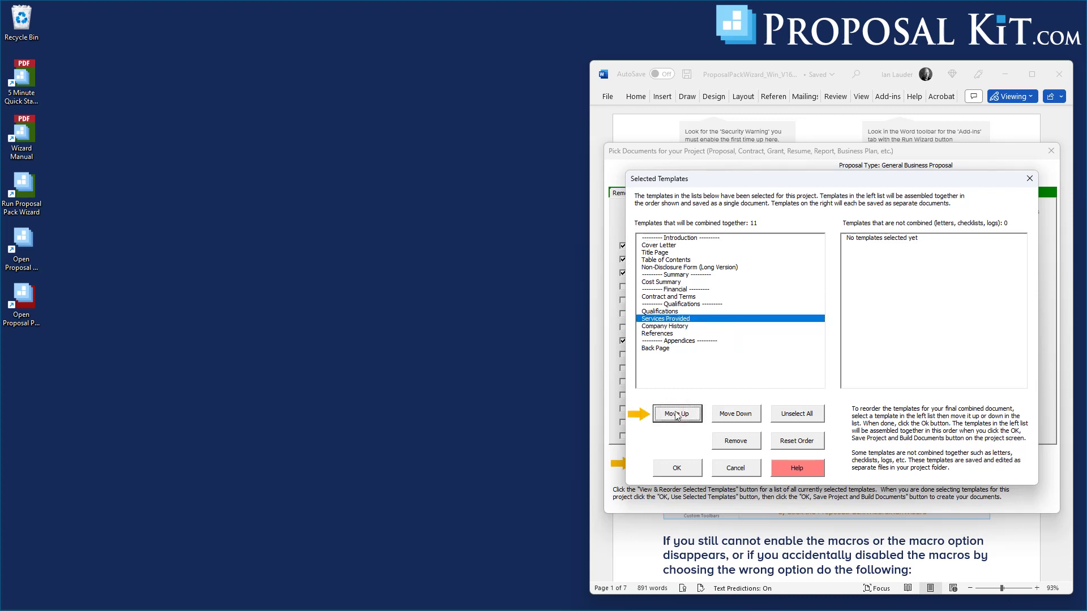
pyautogui.click(677, 415)
pyautogui.click(677, 415)
pyautogui.click(676, 415)
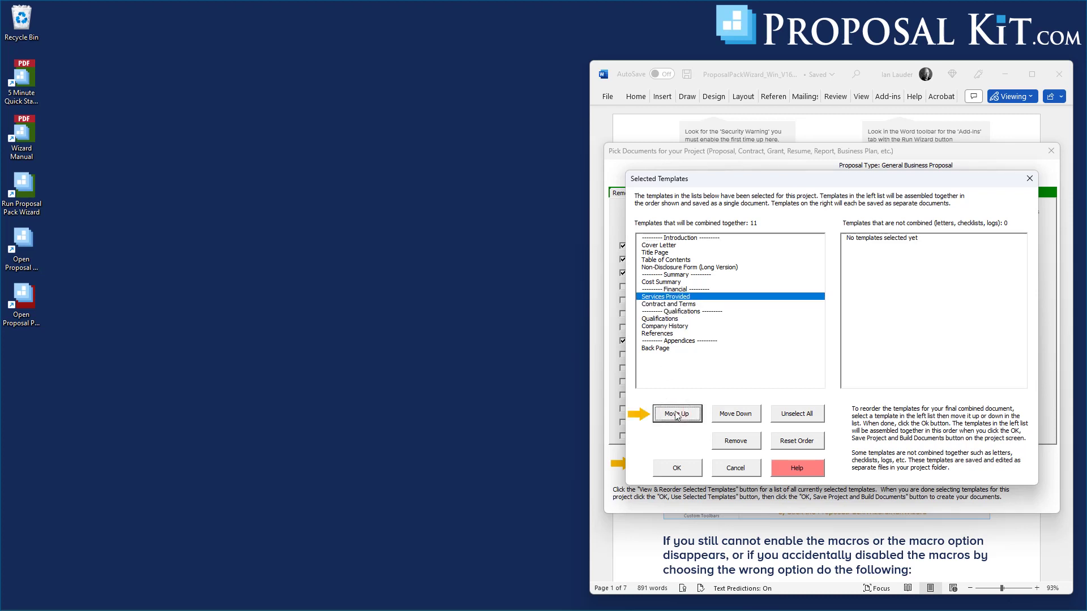
pyautogui.click(677, 415)
pyautogui.click(677, 415)
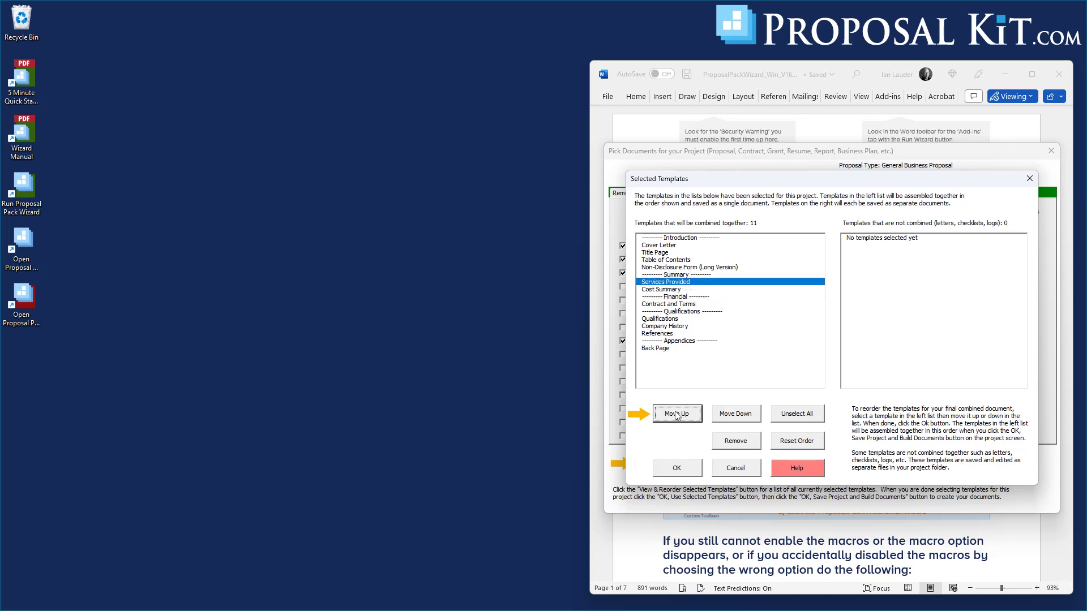
pyautogui.click(661, 282)
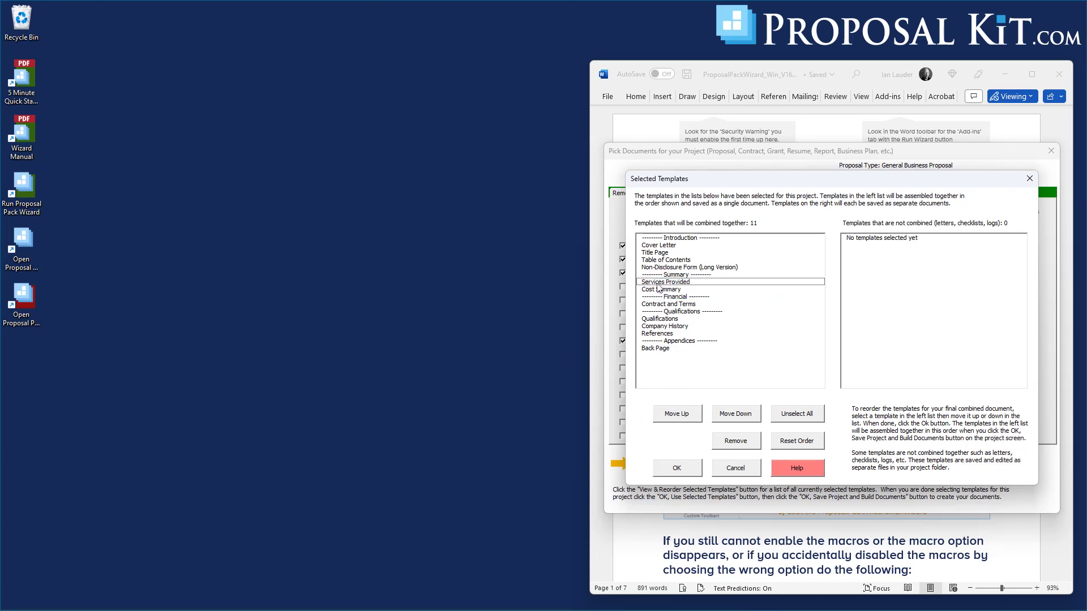
pyautogui.click(676, 468)
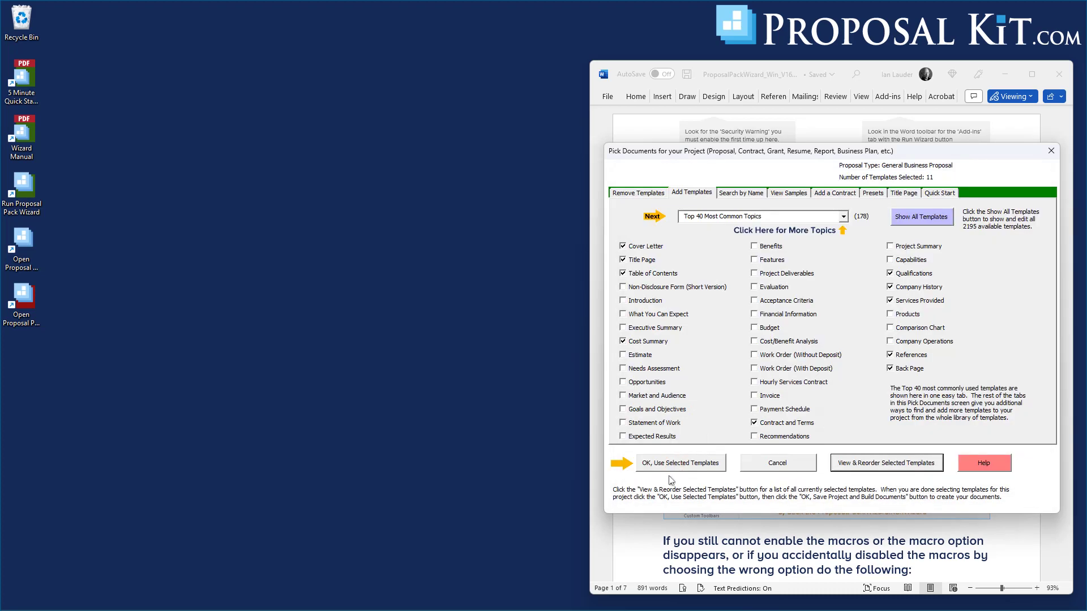
pyautogui.click(667, 473)
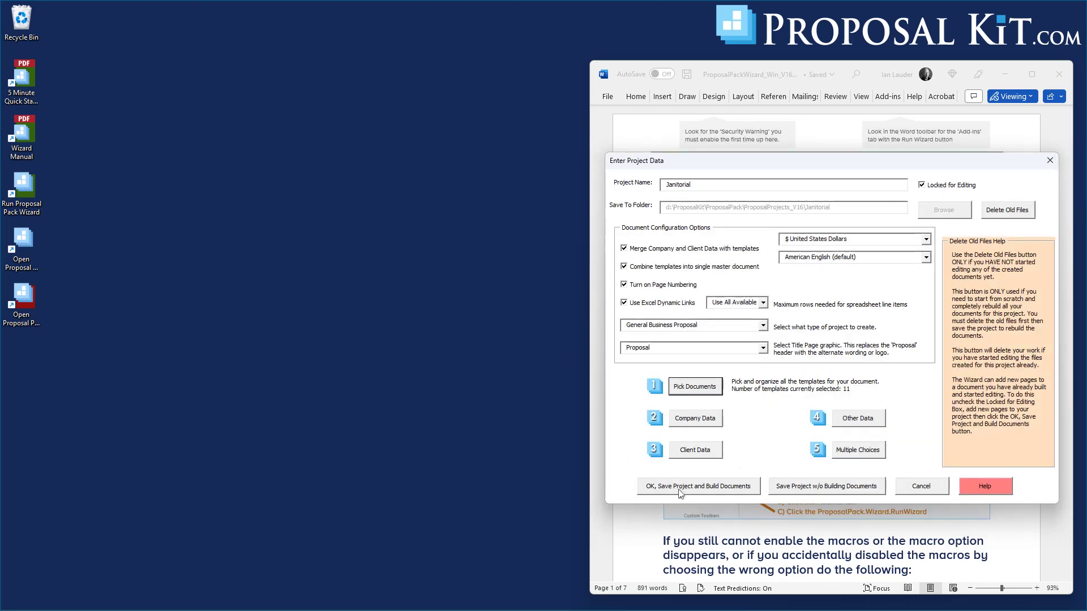
# Step: Save and rebuild the Janitorial project's 11 templates, acknowledging the update and 126 spreadsheet-link notices
pyautogui.click(679, 491)
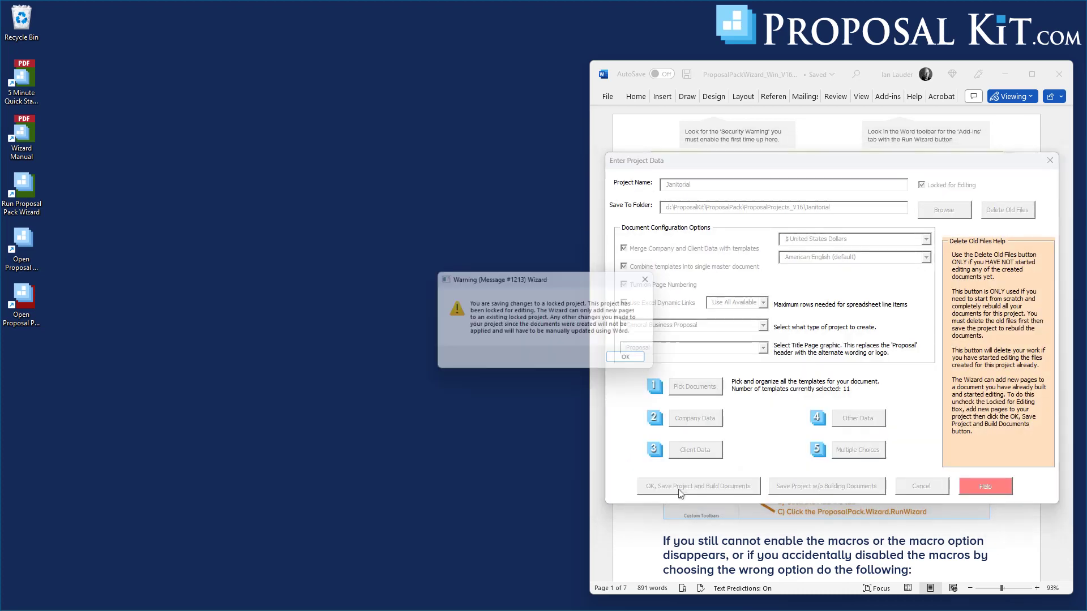
pyautogui.click(631, 362)
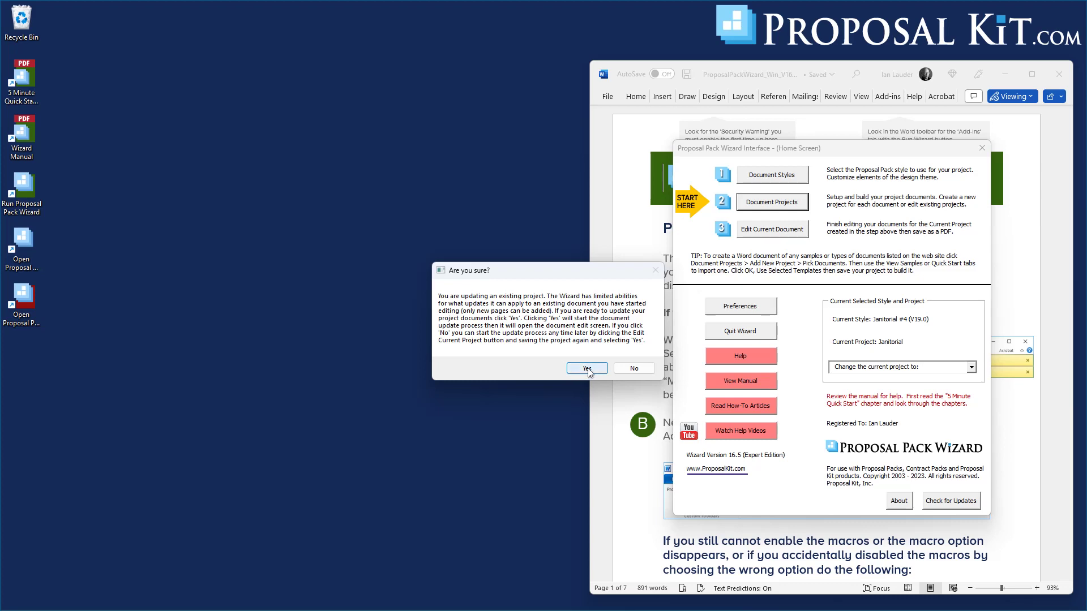
pyautogui.click(587, 369)
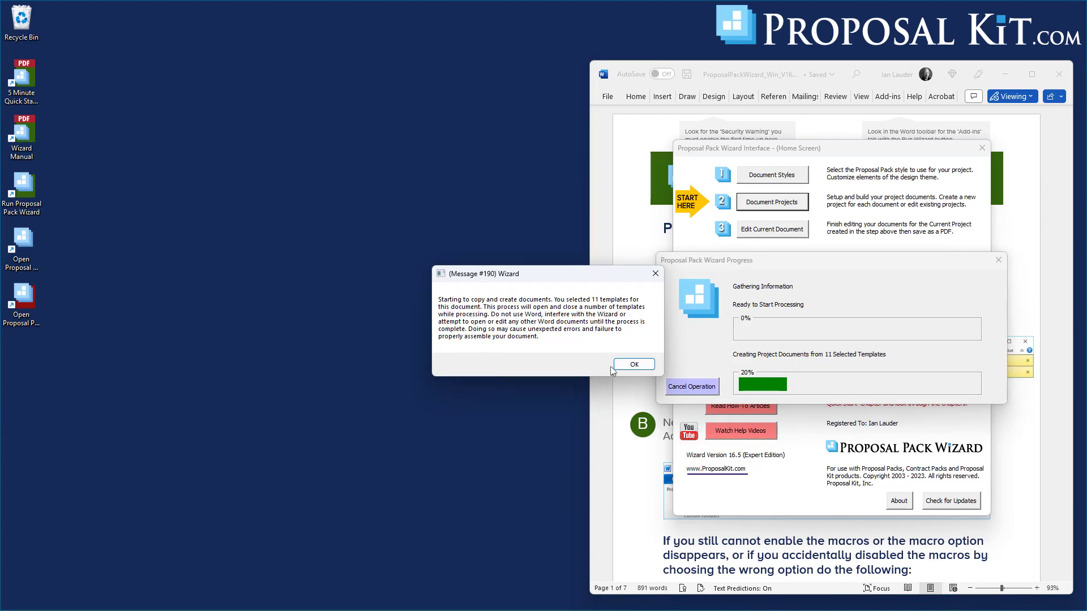
pyautogui.click(623, 365)
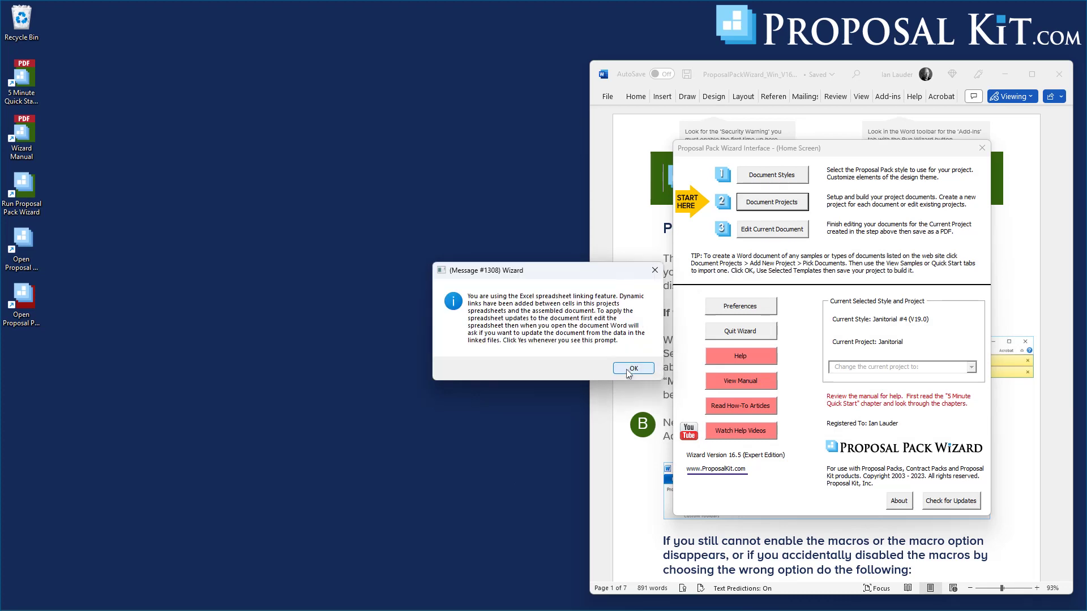
pyautogui.click(625, 368)
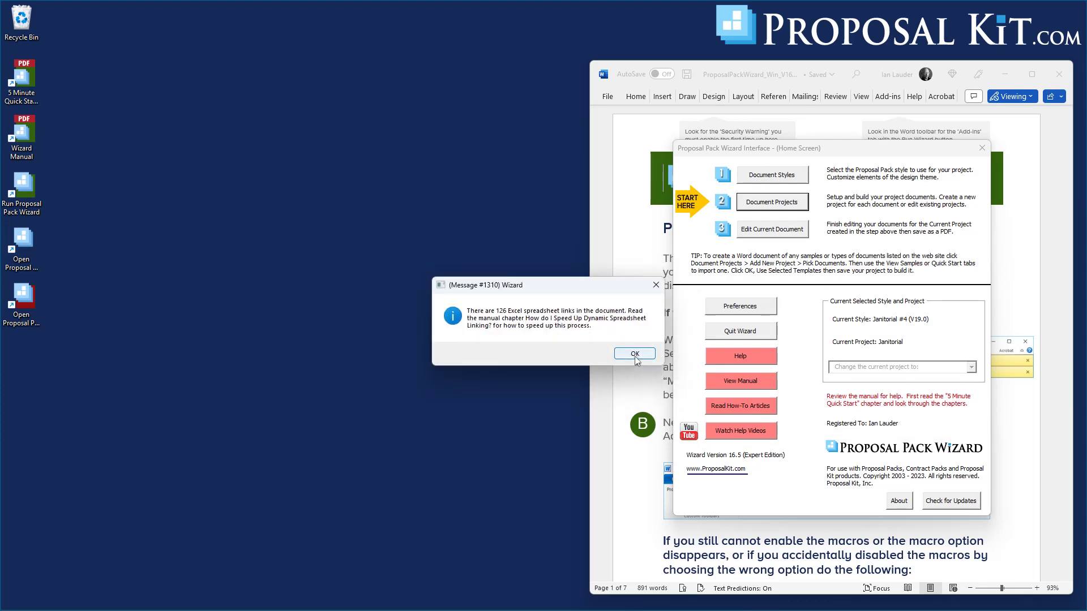
pyautogui.click(635, 354)
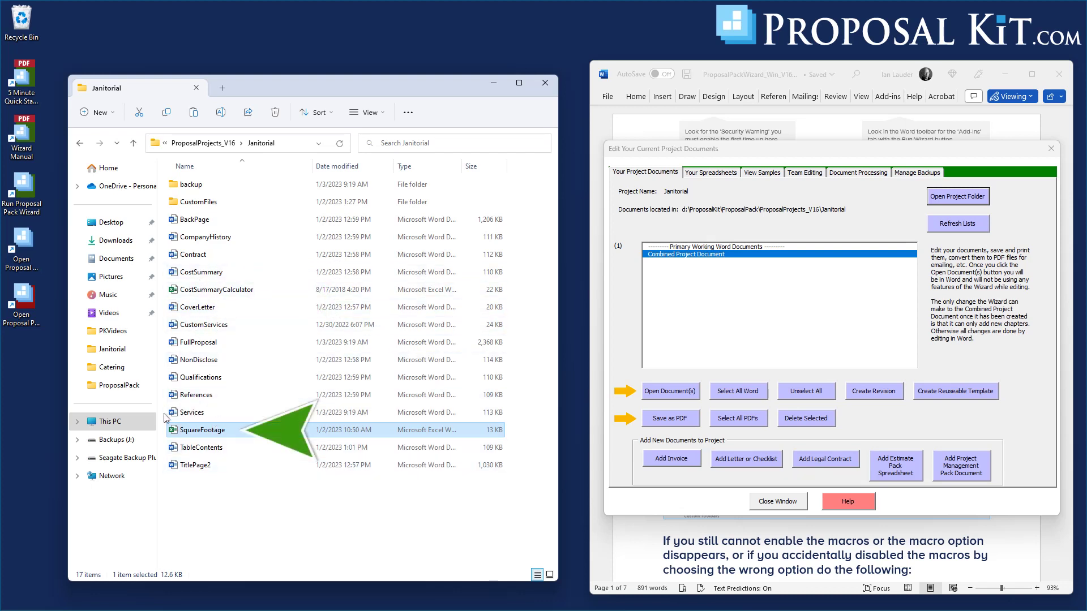
# Step: Open the SquareFootage file from the Janitorial project folder
pyautogui.doubleClick(199, 431)
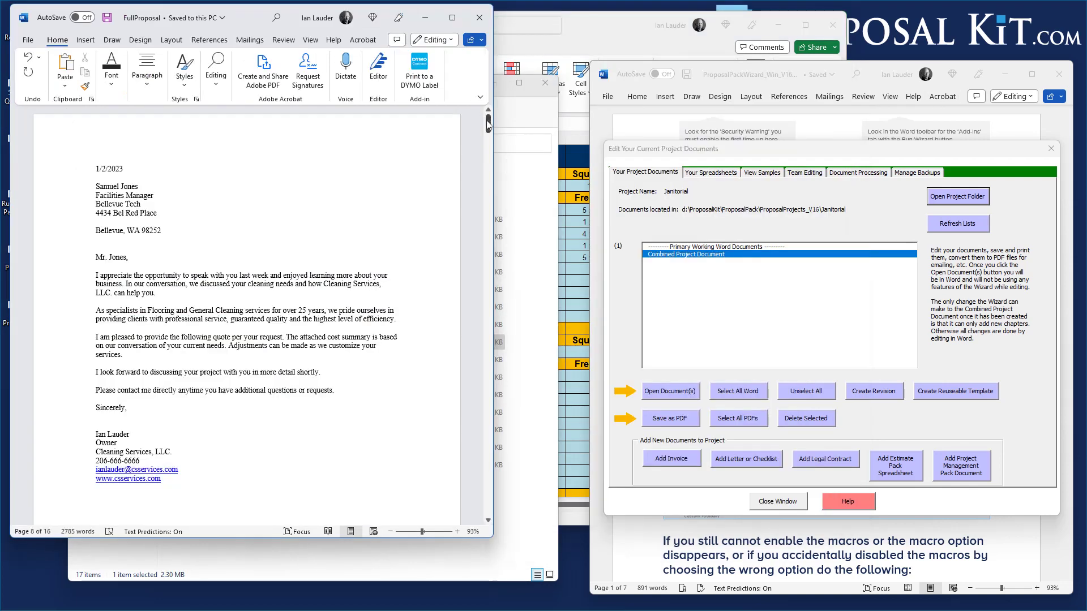
# Step: Scroll FullProposal to the new Services Provided page, then bring the Janitorial folder forward
pyautogui.moveTo(488, 119); pyautogui.dragTo(494, 249)
pyautogui.moveTo(496, 278); pyautogui.dragTo(500, 304)
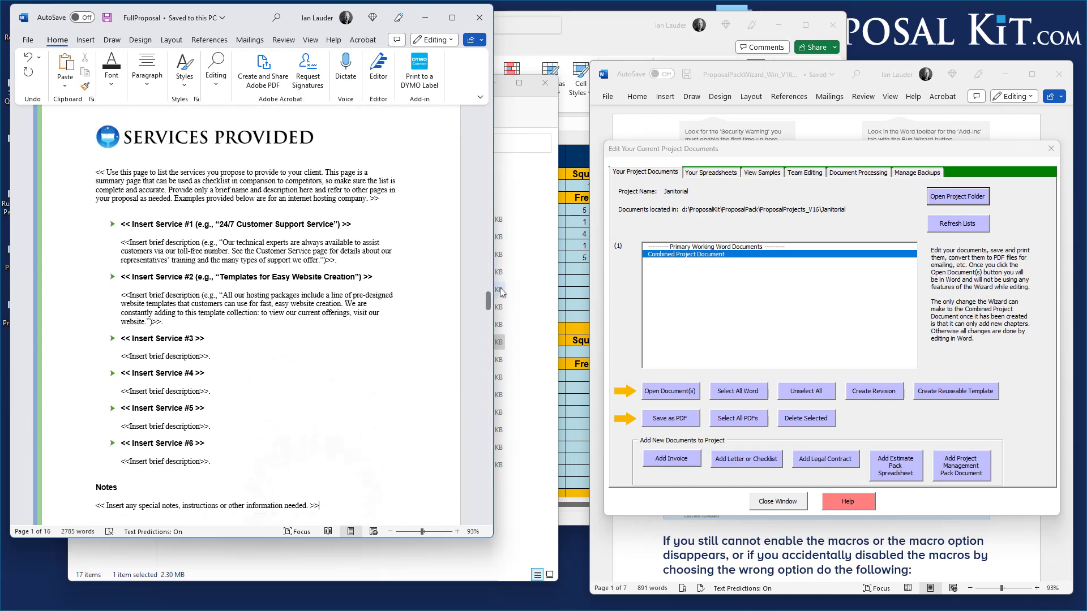
pyautogui.click(516, 97)
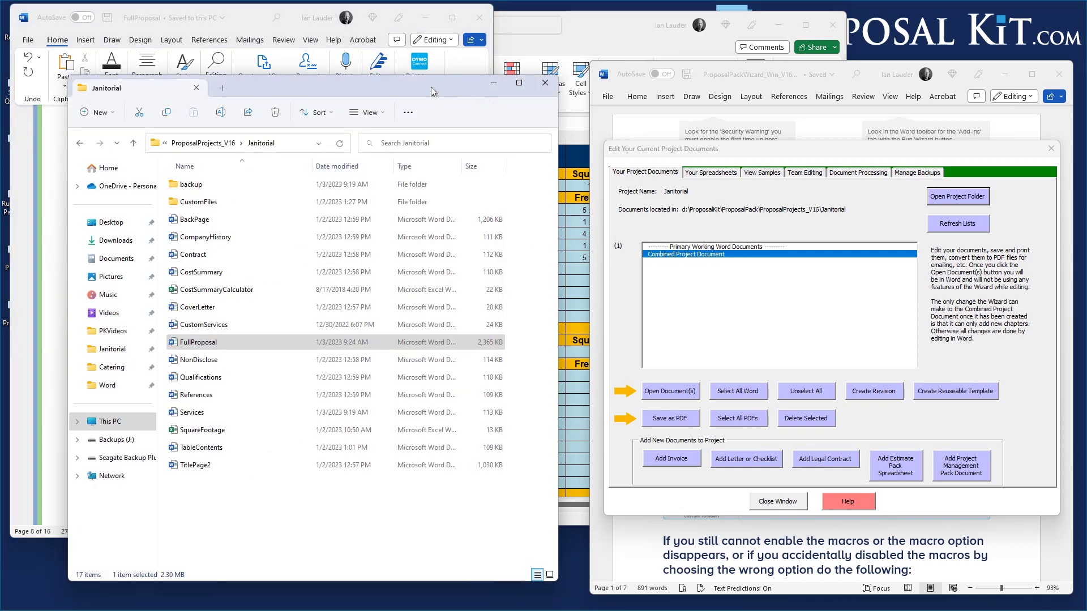
# Step: Move the folder window aside and open SquareFootage.docx from the CustomFiles folder
pyautogui.moveTo(430, 87); pyautogui.dragTo(882, 73)
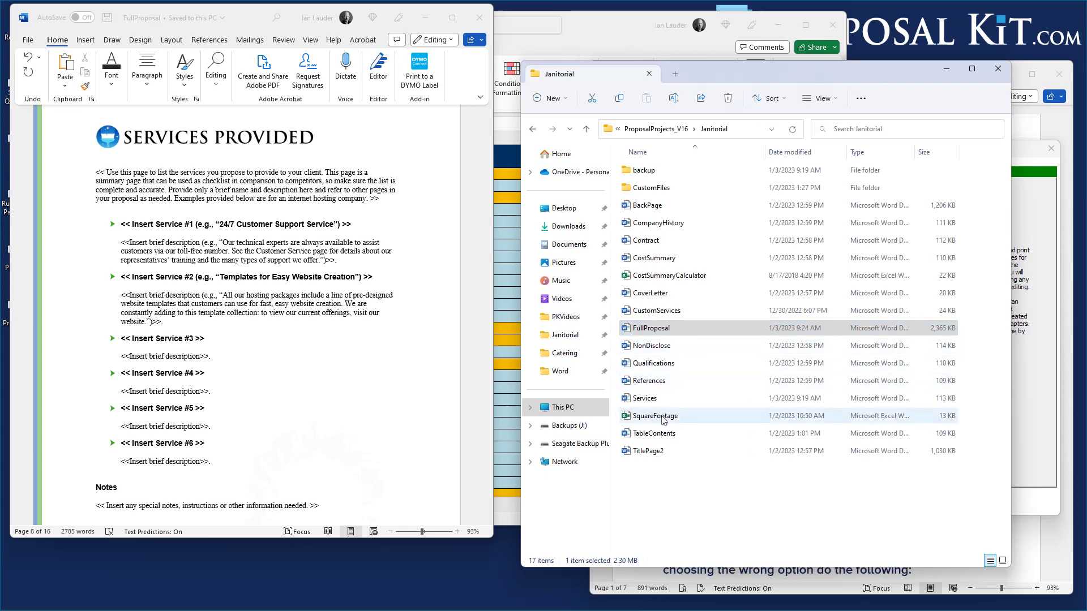
pyautogui.doubleClick(651, 188)
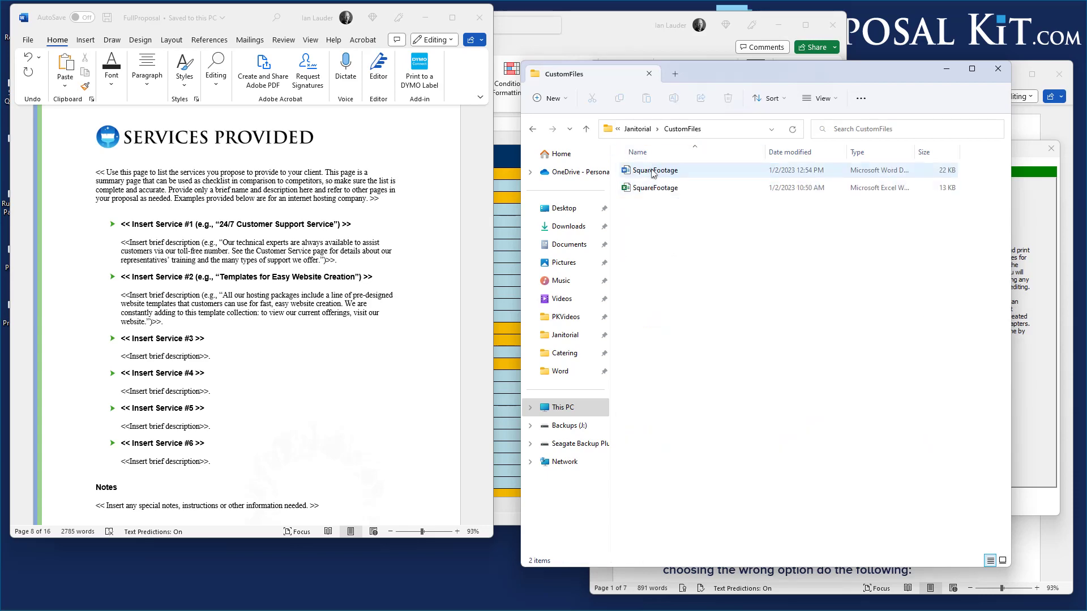
pyautogui.doubleClick(654, 172)
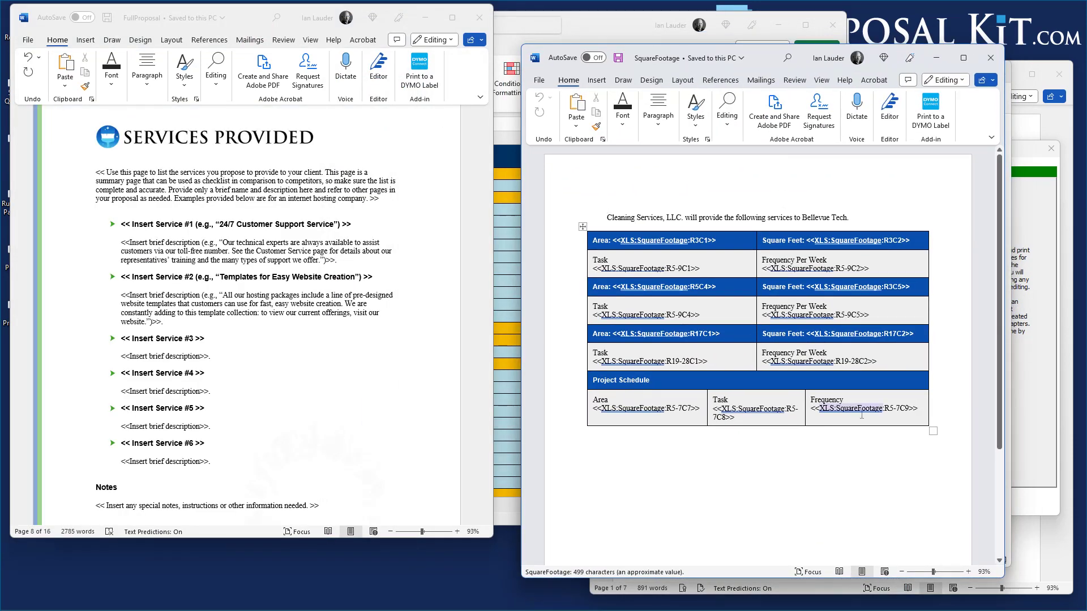
# Step: Copy the SquareFootage intro line and link-field table over the Services Provided placeholder text down to Notes
pyautogui.moveTo(944, 457); pyautogui.dragTo(661, 202)
pyautogui.hotkey('ctrl', 'c')
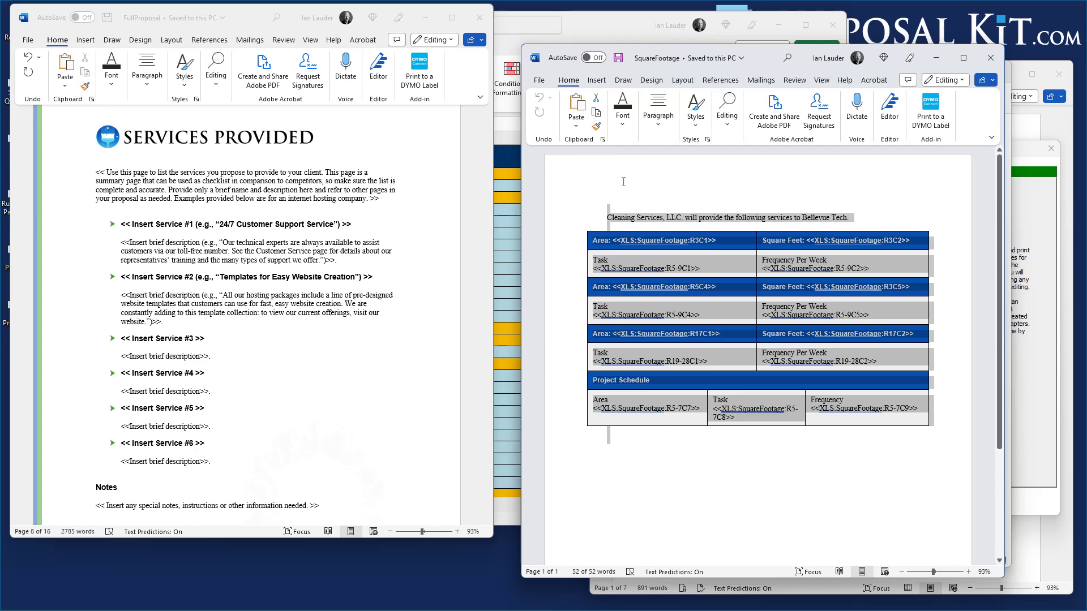
pyautogui.hotkey('alt', 'Tab')
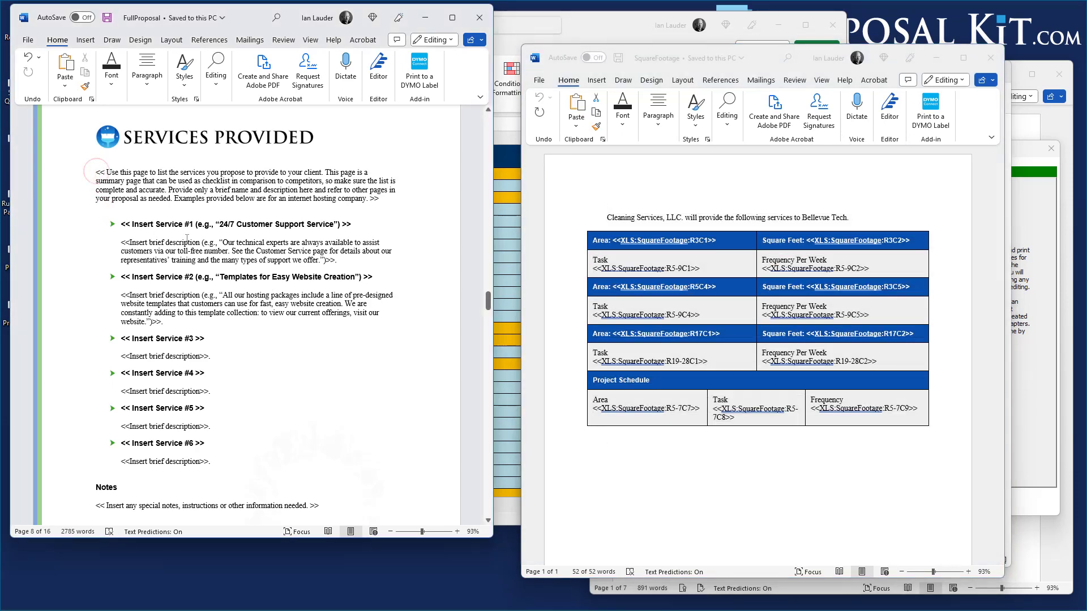
pyautogui.moveTo(96, 171); pyautogui.dragTo(334, 505)
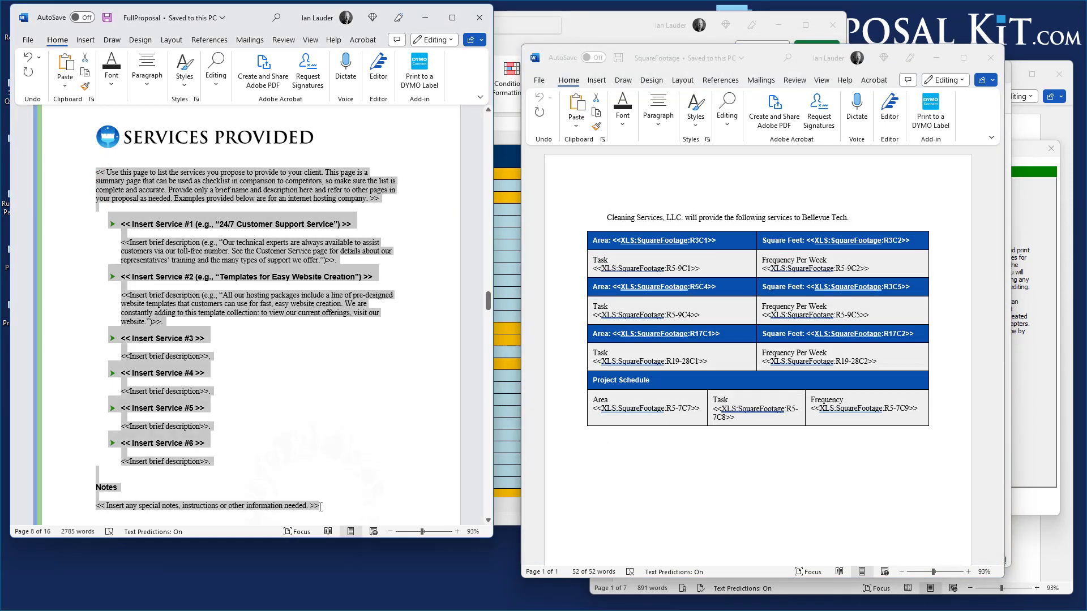
pyautogui.hotkey('ctrl', 'v')
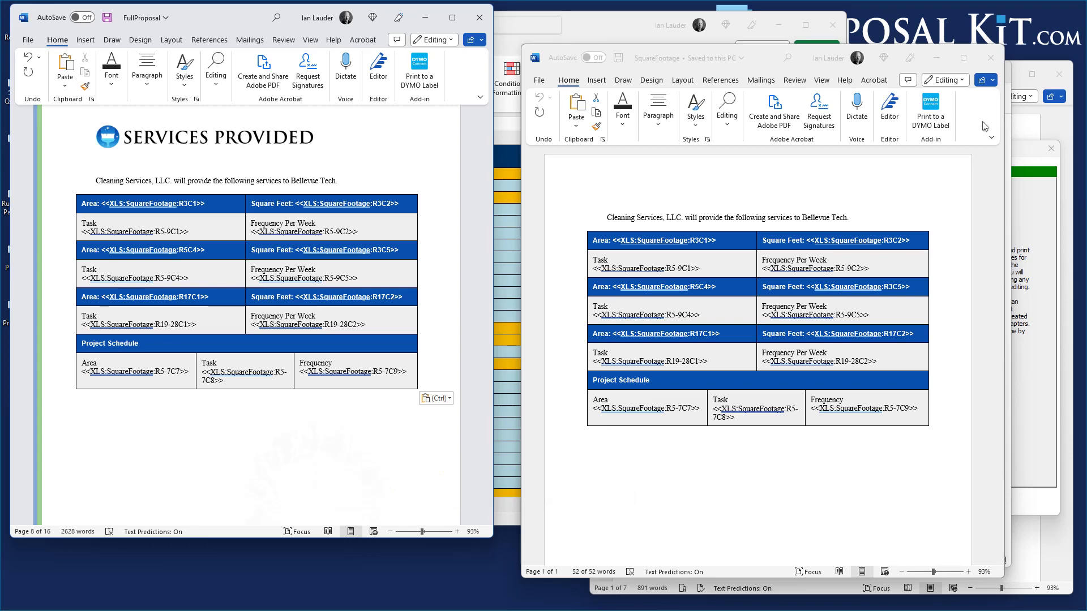
# Step: Close the SquareFootage Word template and the CustomFiles folder window
pyautogui.click(991, 57)
pyautogui.click(700, 284)
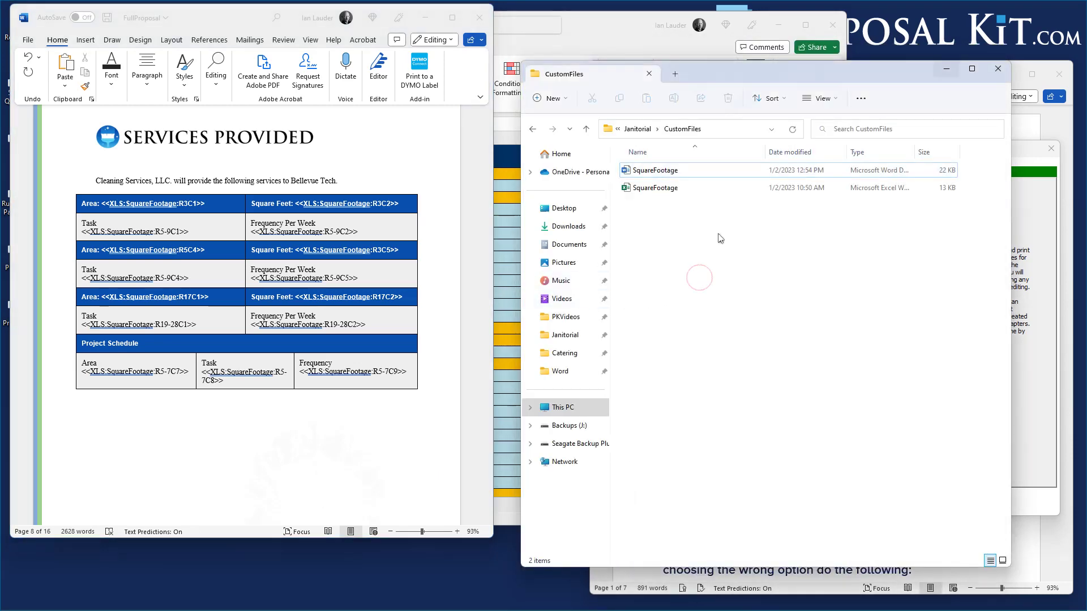
pyautogui.click(998, 68)
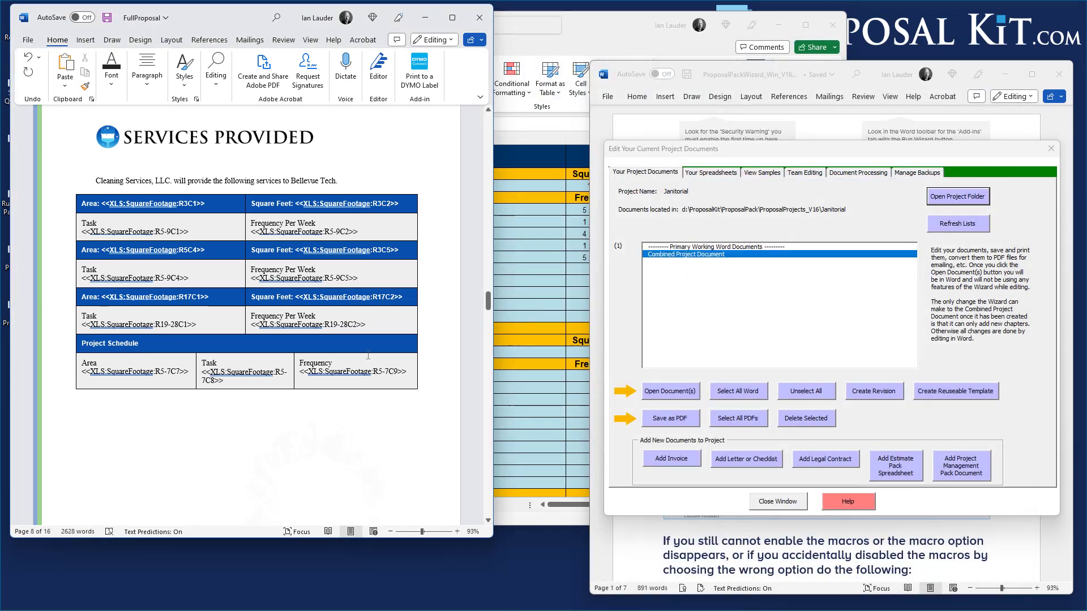
# Step: Review the pasted table's first header cell, then bring the SquareFootage spreadsheet to the front
pyautogui.scroll(5, 331, 305)
pyautogui.scroll(-5, 331, 305)
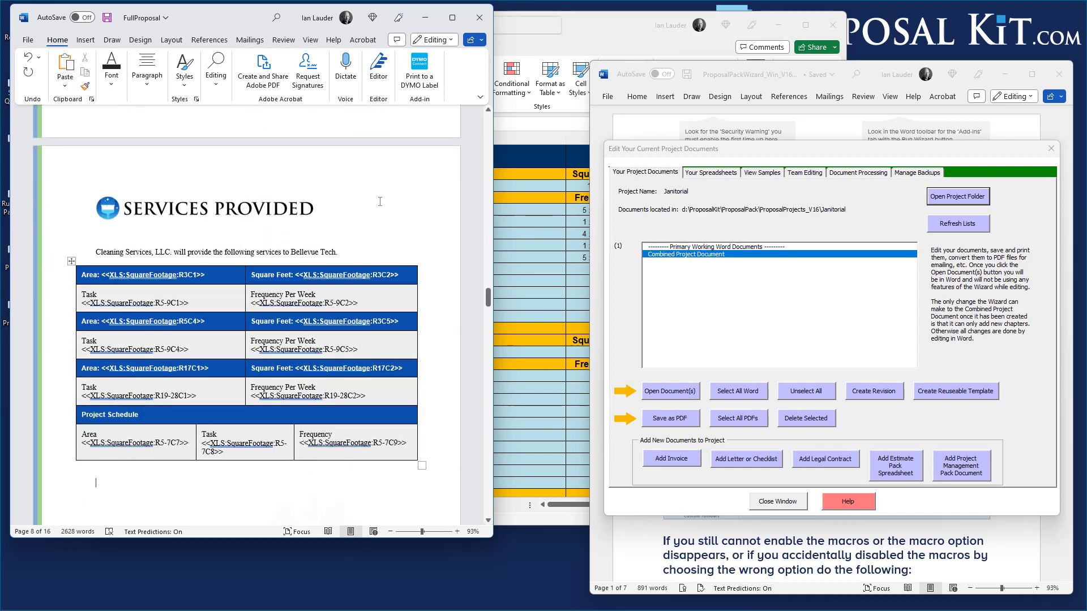
pyautogui.scroll(-1, 360, 227)
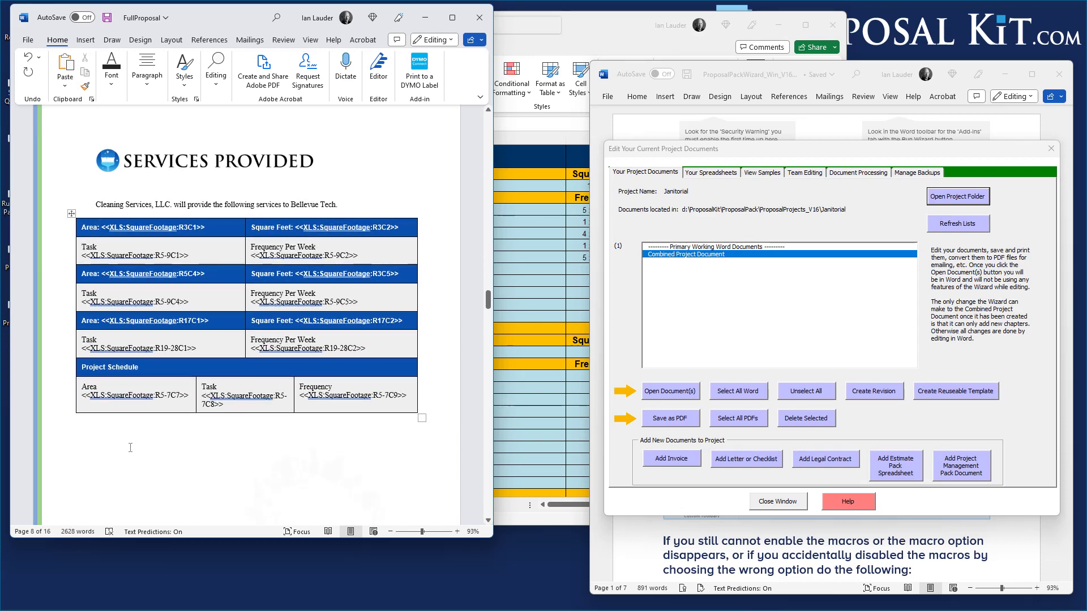
pyautogui.scroll(-4, 131, 407)
pyautogui.scroll(4, 123, 339)
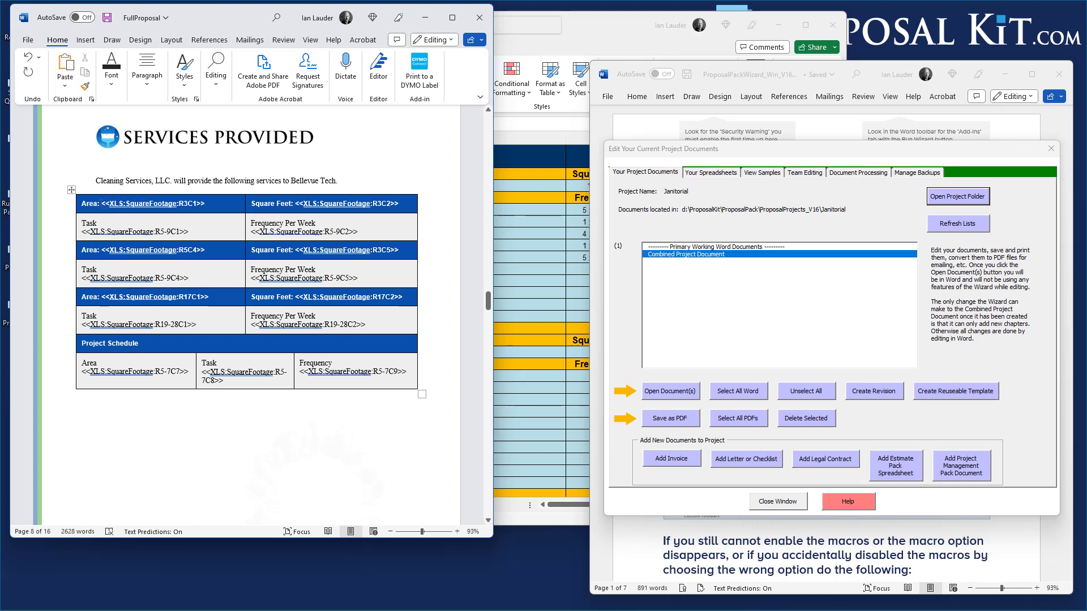
pyautogui.click(103, 203)
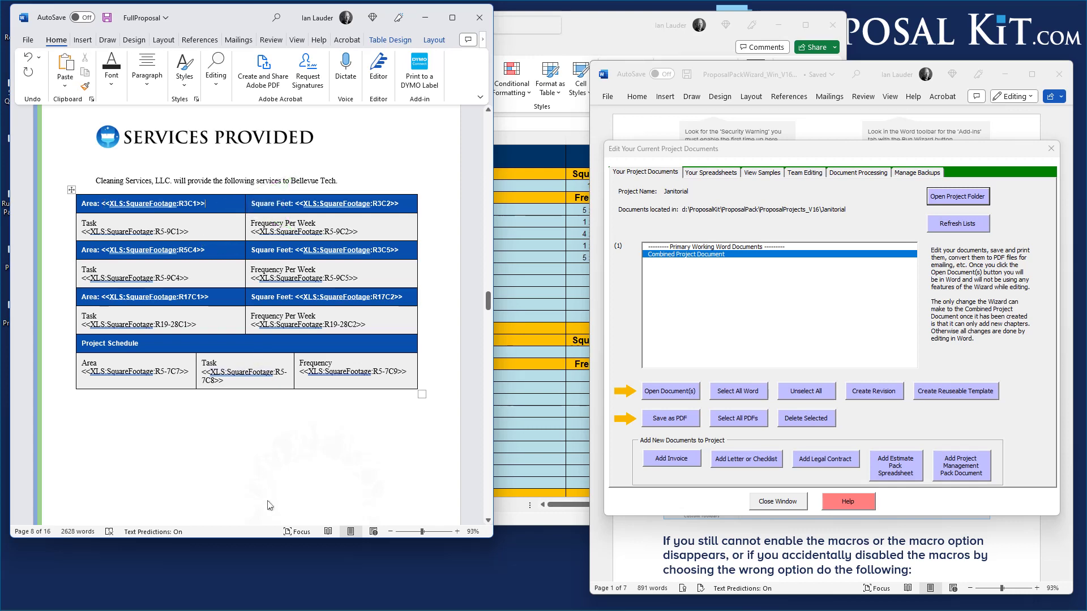
pyautogui.click(586, 50)
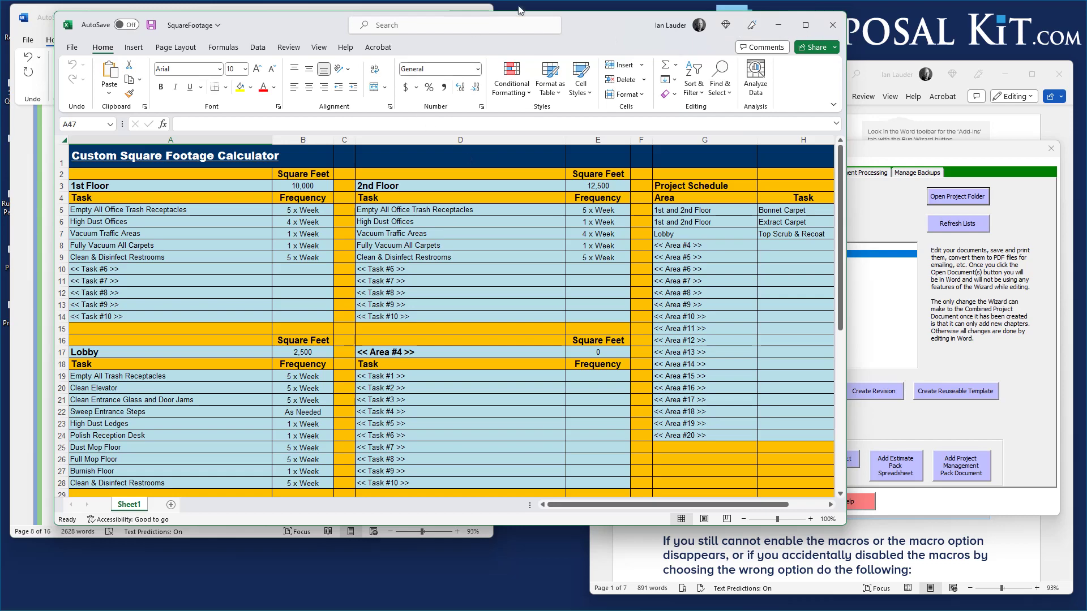
# Step: Snap the SquareFootage Excel window top-right and enlarge it beside the proposal's link-field table
pyautogui.moveTo(605, 30); pyautogui.dragTo(1081, 5)
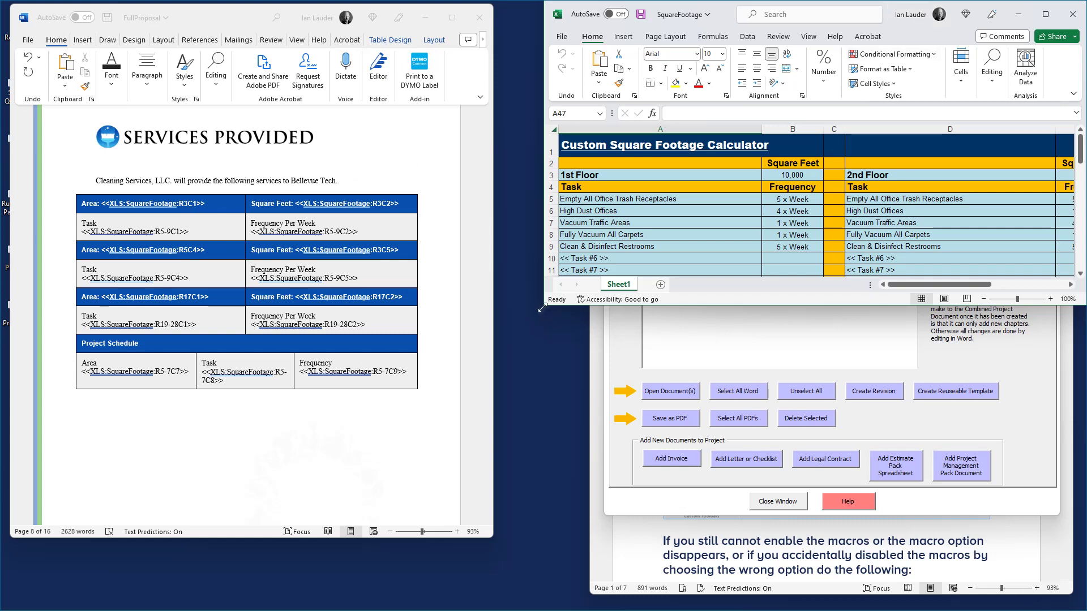
pyautogui.moveTo(542, 308); pyautogui.dragTo(511, 516)
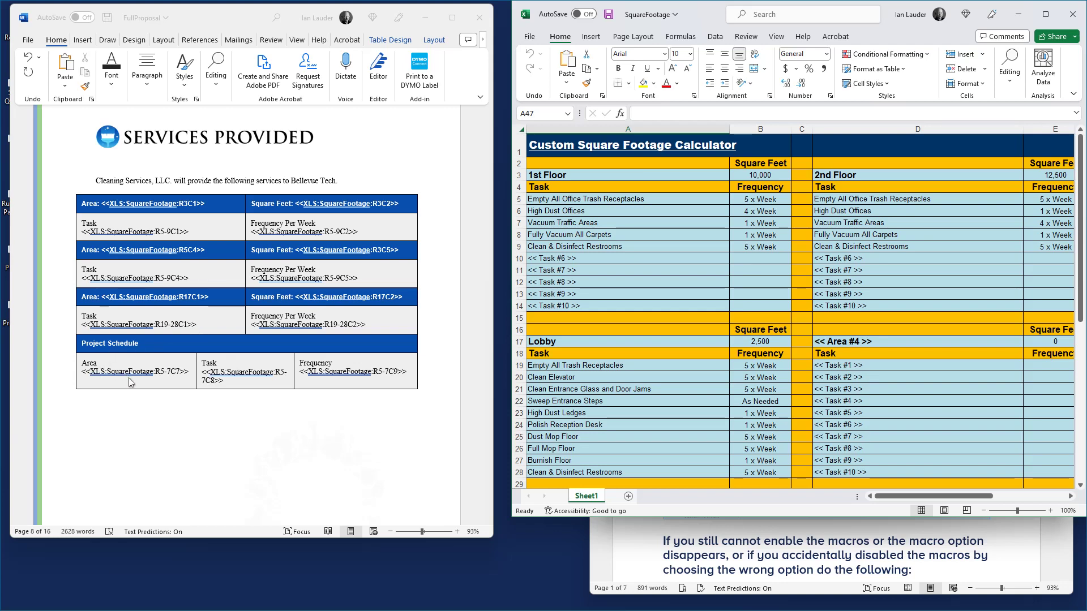
# Step: Review the SquareFootage sheet's area, task and Project Schedule columns, then close Excel
pyautogui.scroll(-9, 621, 382)
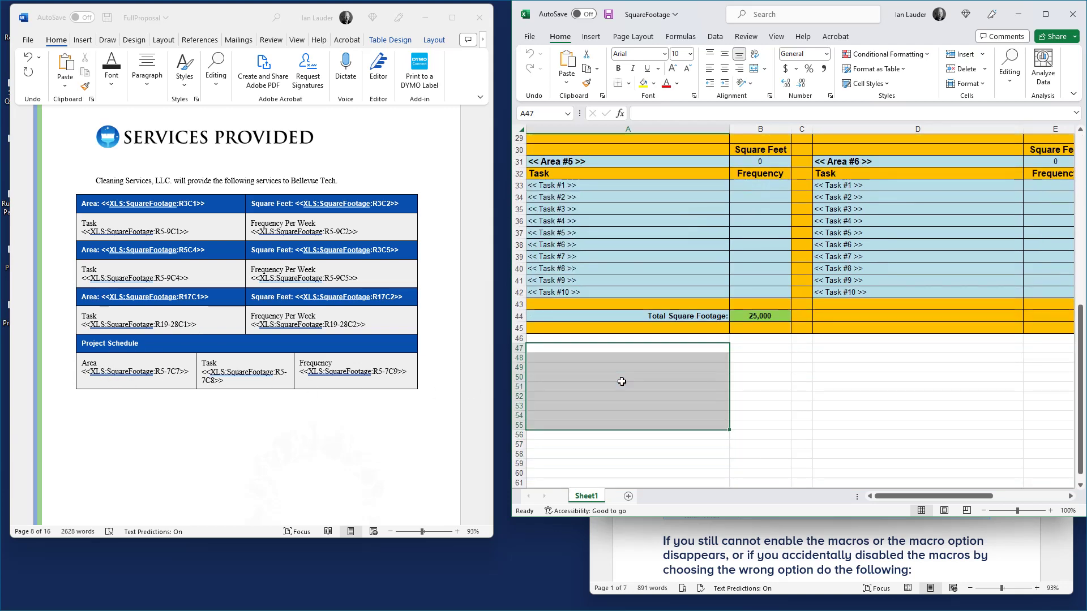
pyautogui.scroll(7, 621, 382)
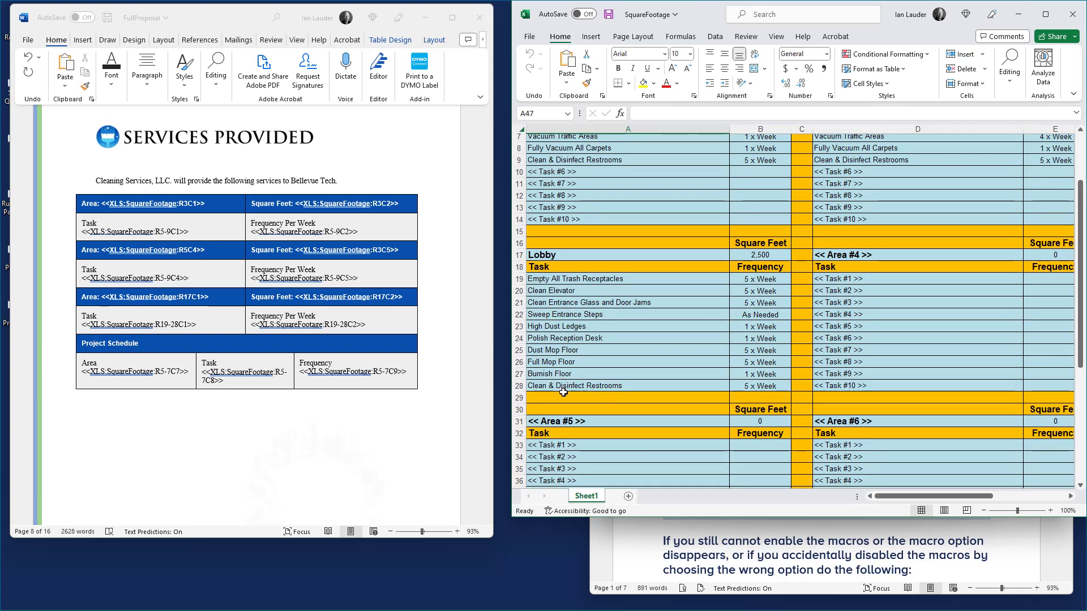
pyautogui.hscroll(5, 894, 500)
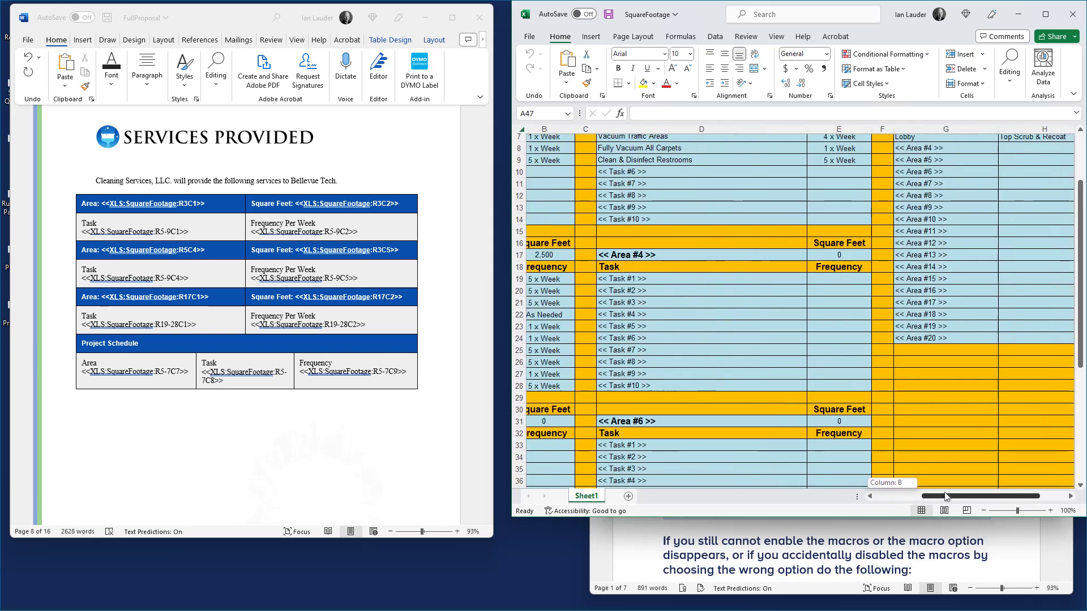
pyautogui.scroll(2, 886, 318)
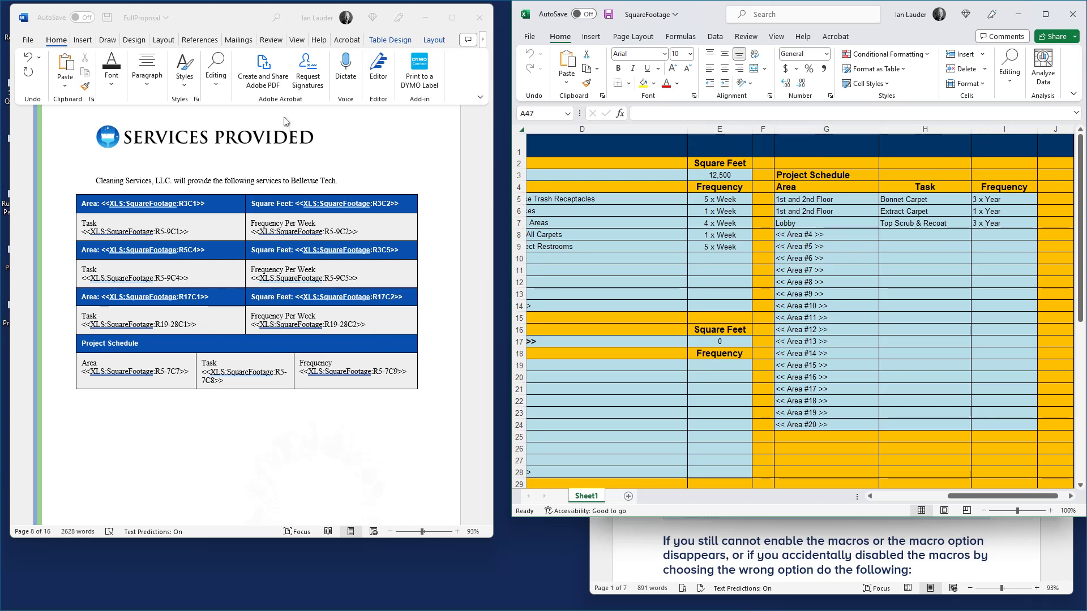
pyautogui.click(1079, 13)
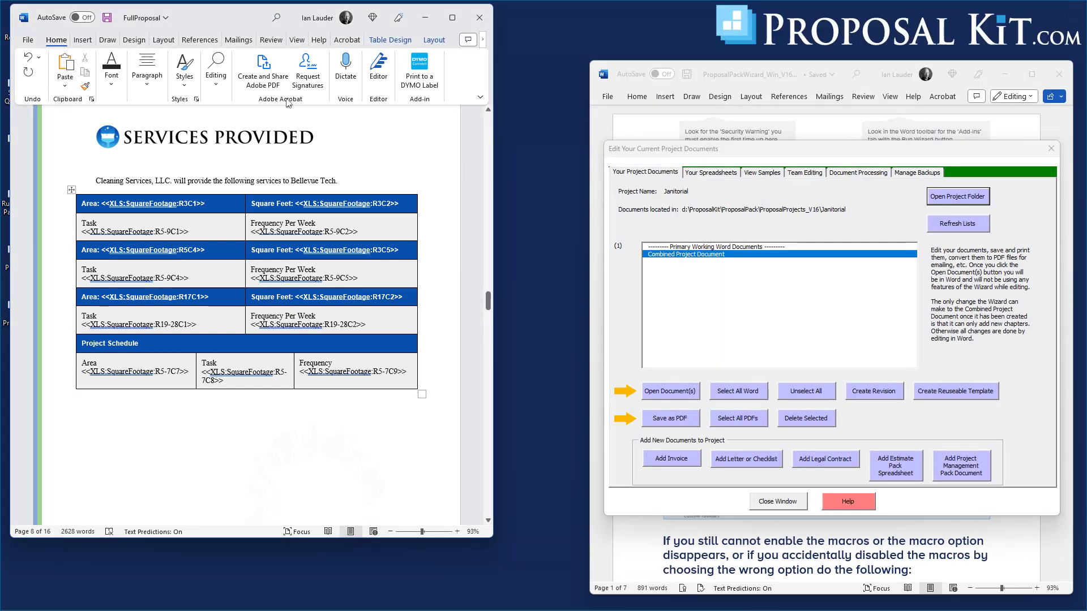
# Step: Save the tagged FullProposal, check the Cost Summary's monthly service cost, and close it
pyautogui.click(106, 17)
pyautogui.moveTo(245, 20); pyautogui.dragTo(323, 41)
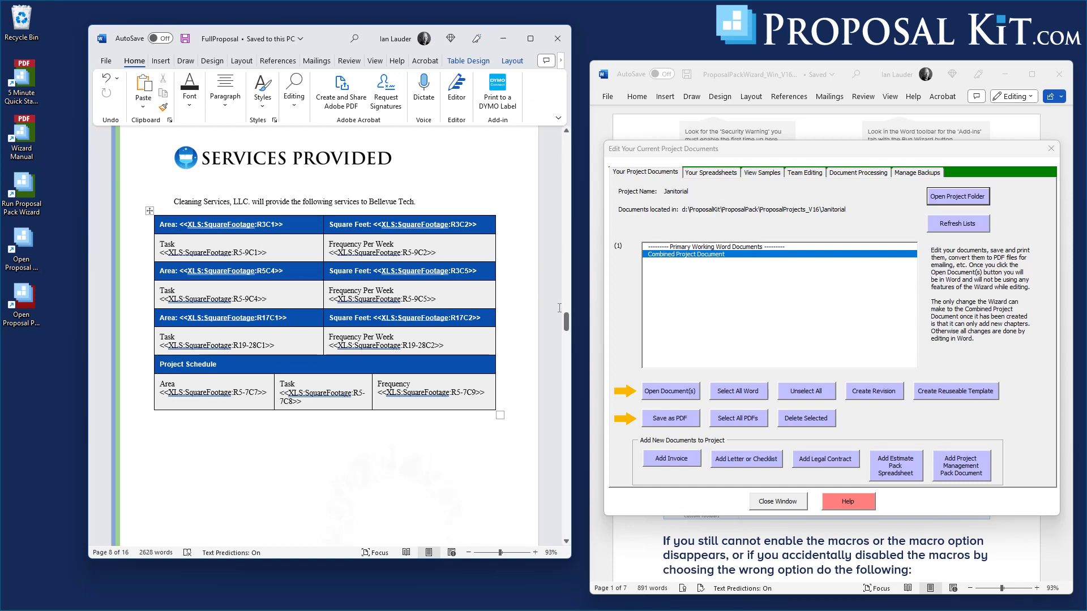
pyautogui.moveTo(566, 321)
pyautogui.mouseDown()
pyautogui.moveTo(572, 299)
pyautogui.moveTo(568, 342)
pyautogui.mouseUp()
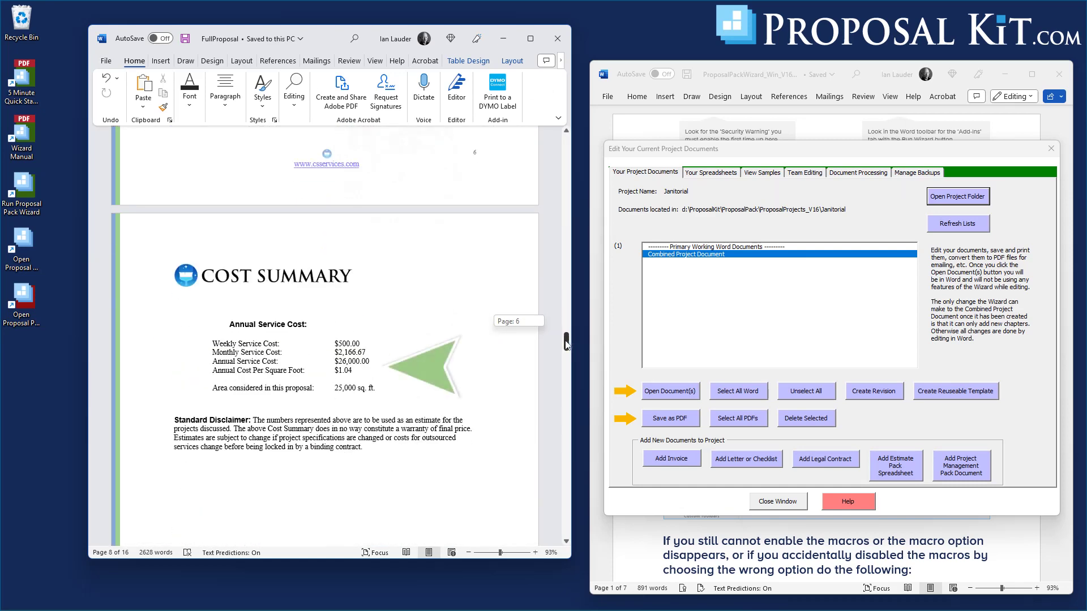
pyautogui.doubleClick(346, 312)
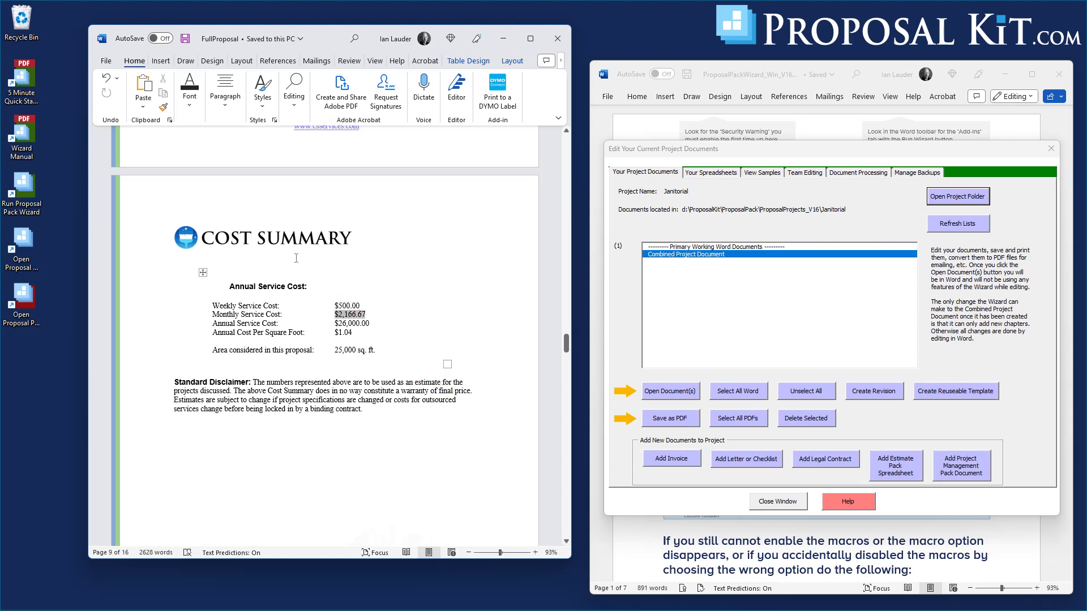
pyautogui.click(557, 39)
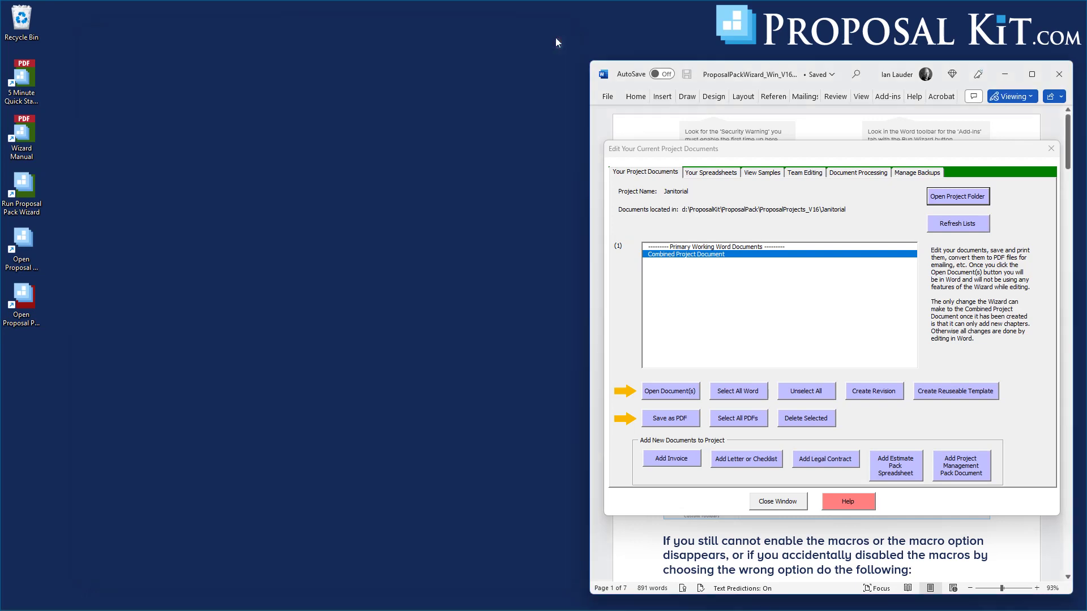
# Step: Process FullProposal with the Merge Data with Tags tool, declining linked-file updates
pyautogui.click(857, 173)
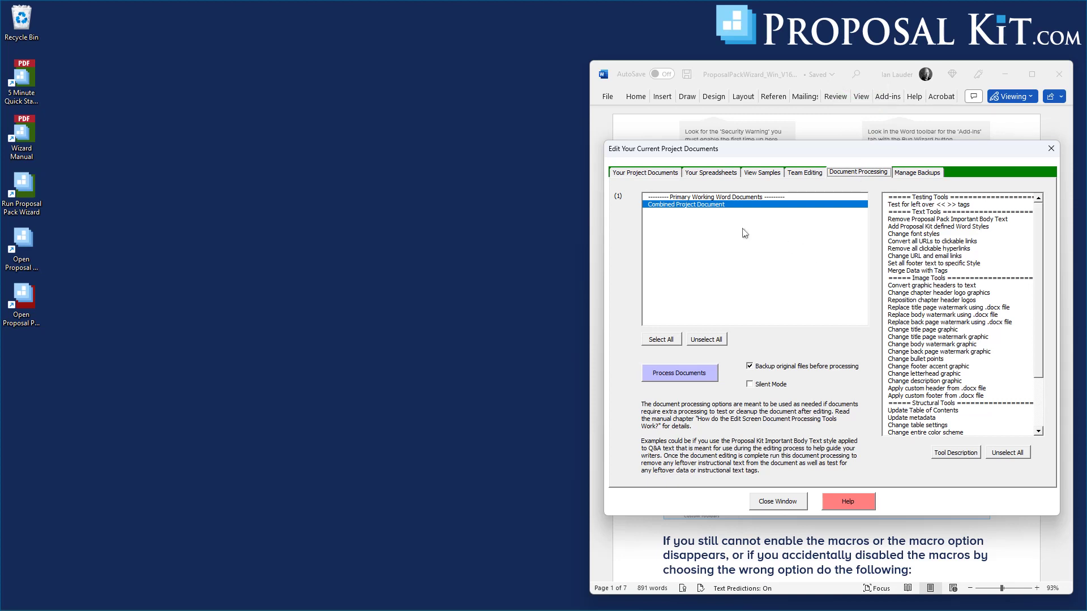
pyautogui.click(910, 271)
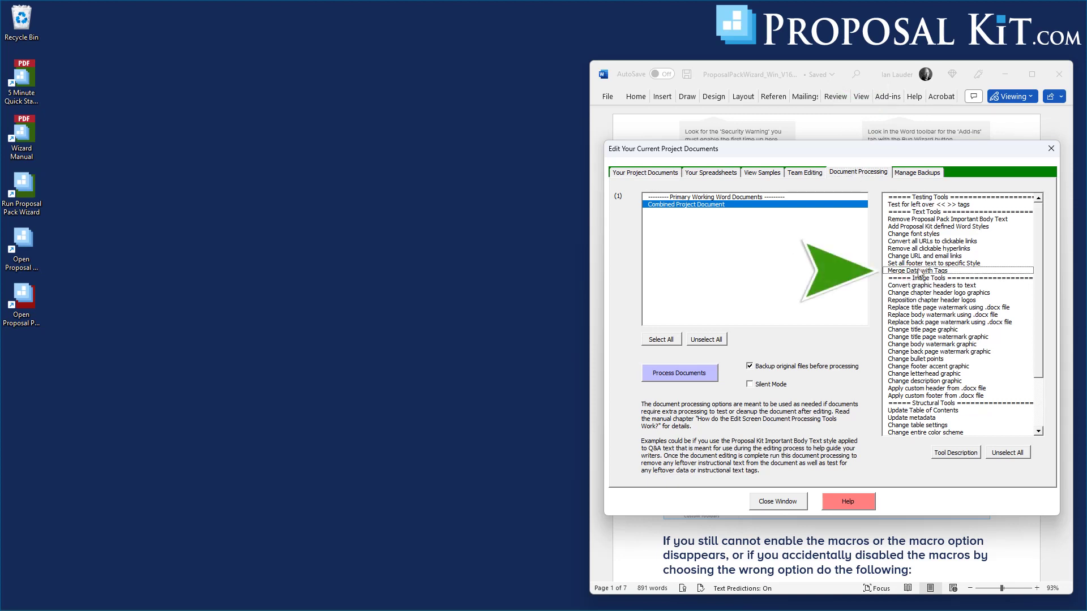
pyautogui.click(920, 271)
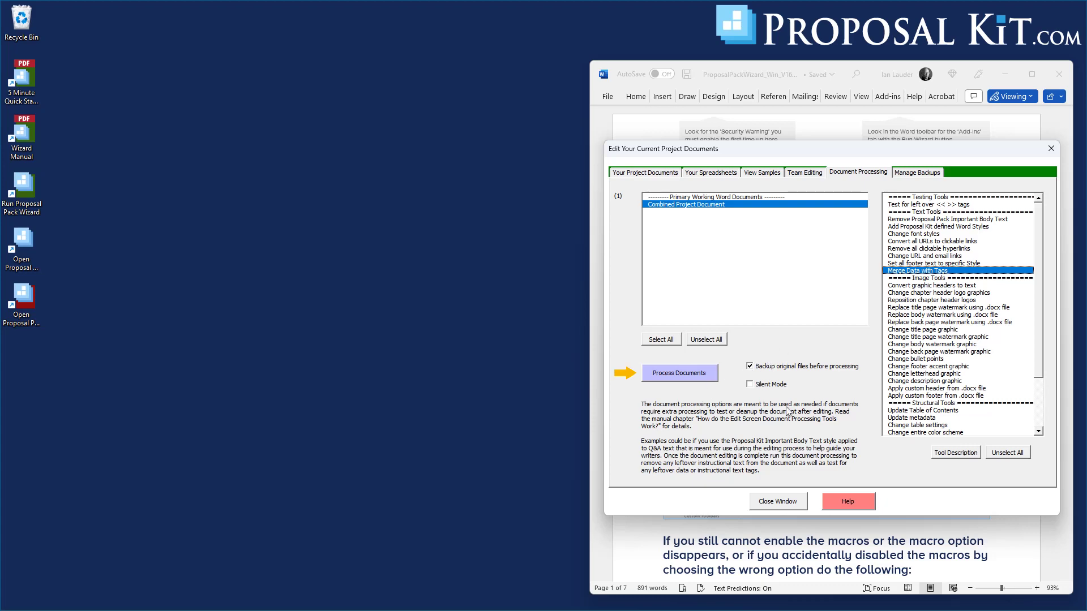
pyautogui.click(679, 374)
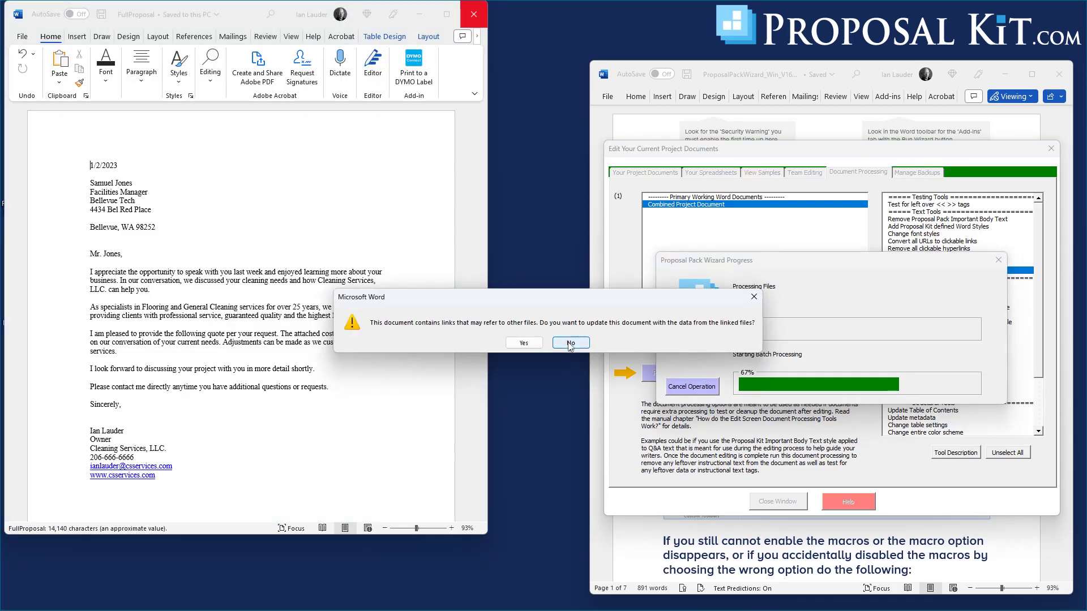
pyautogui.click(570, 343)
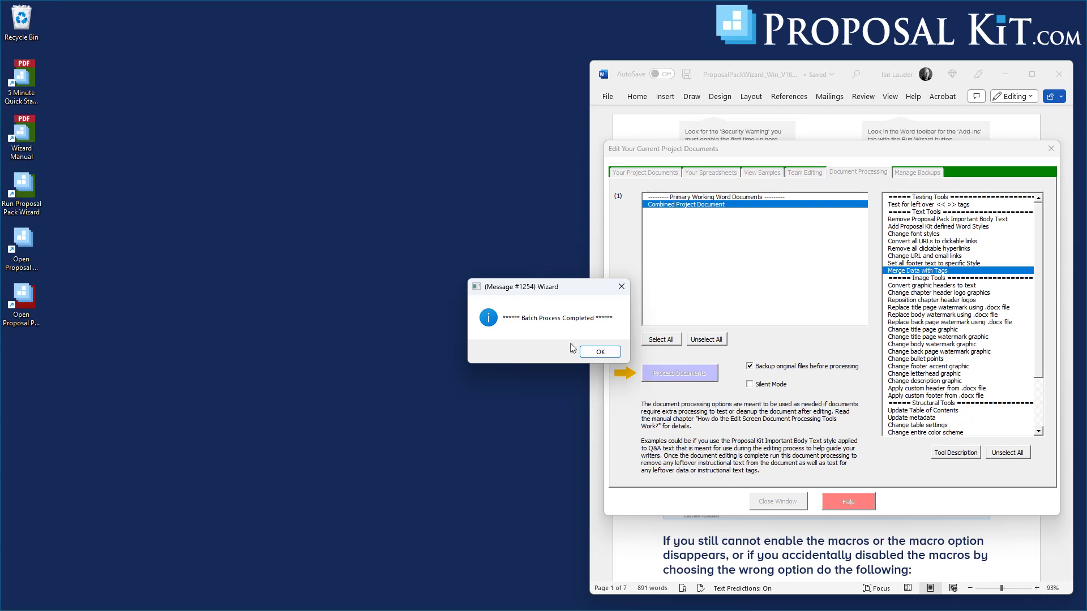
pyautogui.click(584, 351)
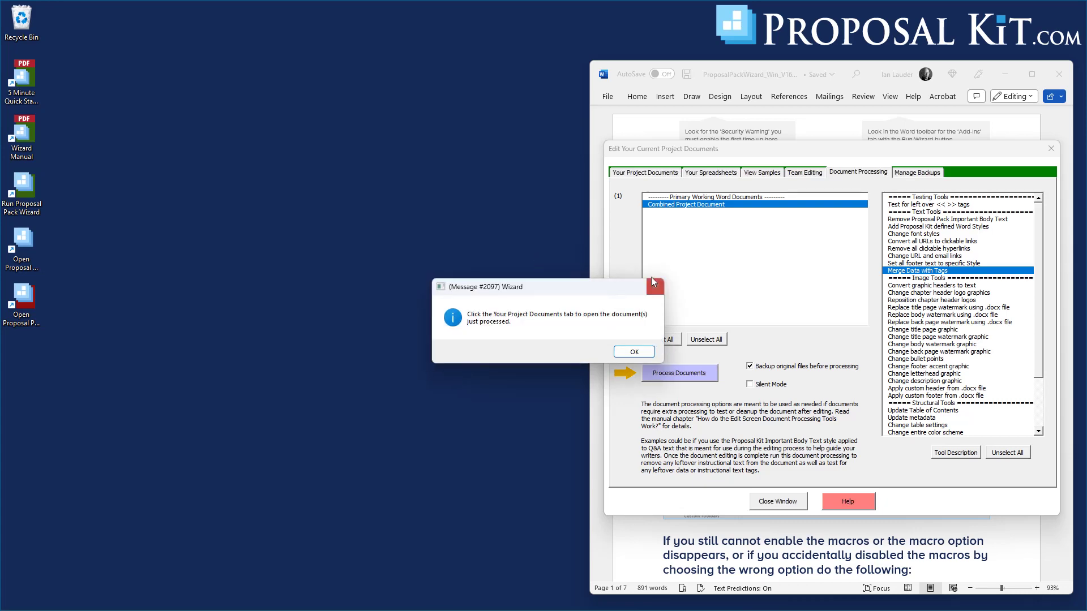
pyautogui.click(623, 353)
pyautogui.click(638, 177)
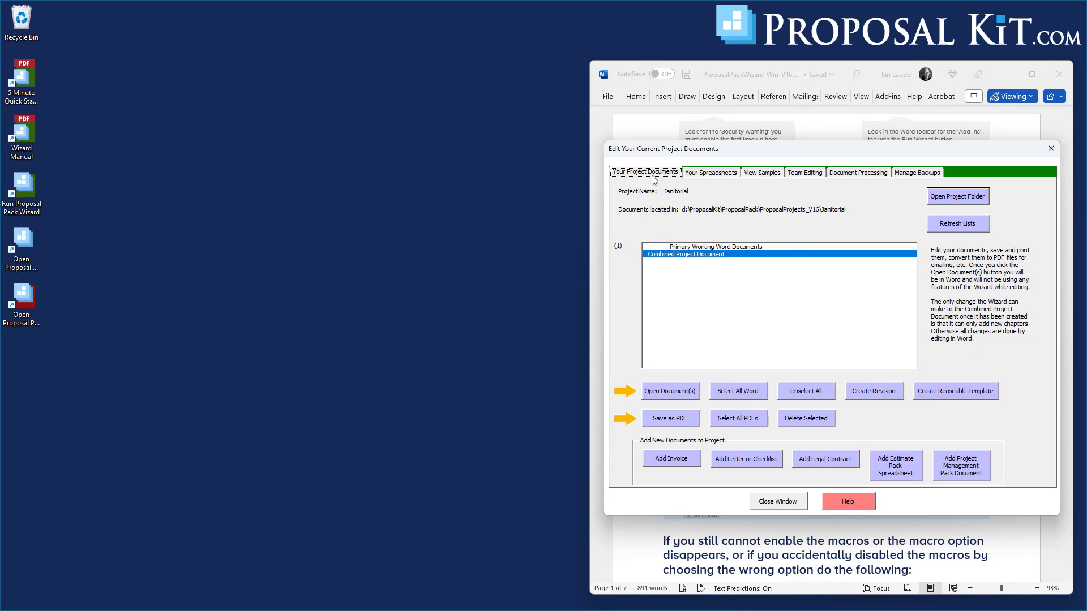
# Step: Open the merged FullProposal in Word without updating linked files
pyautogui.click(664, 396)
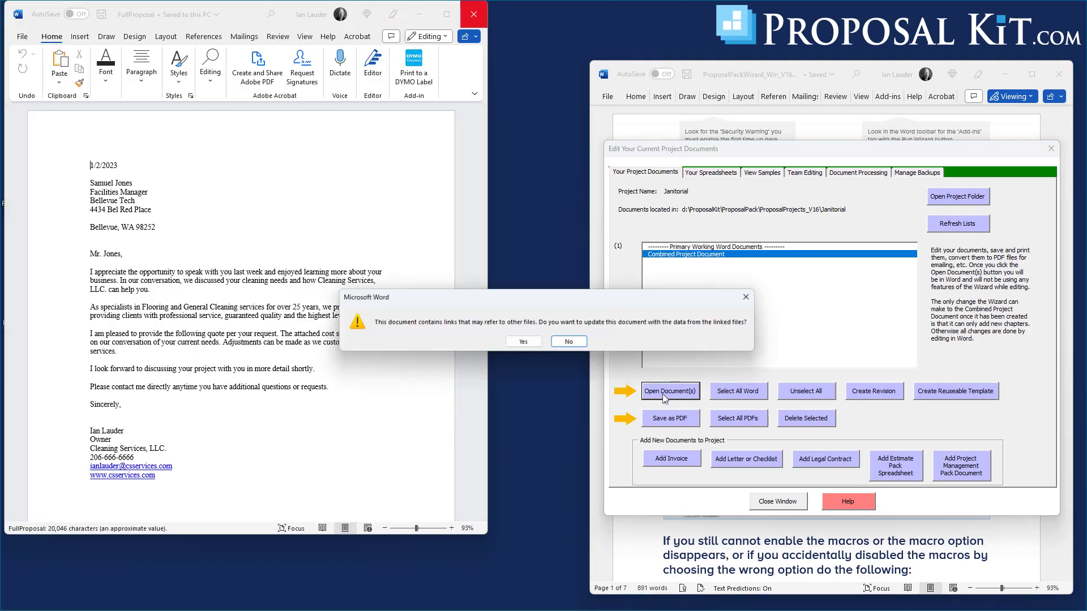
pyautogui.click(572, 344)
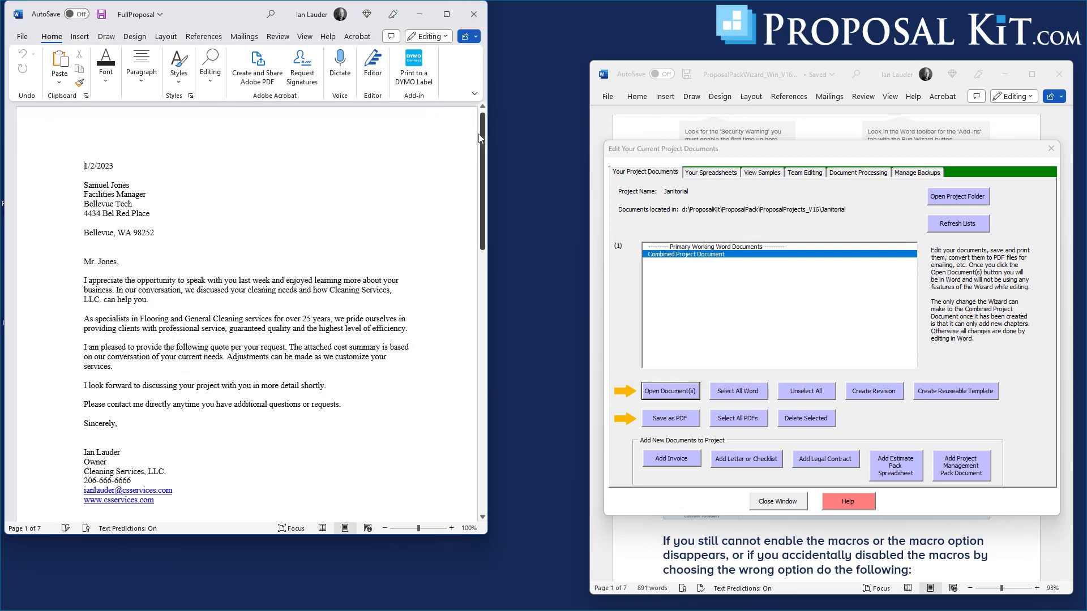
pyautogui.moveTo(478, 138); pyautogui.dragTo(494, 411)
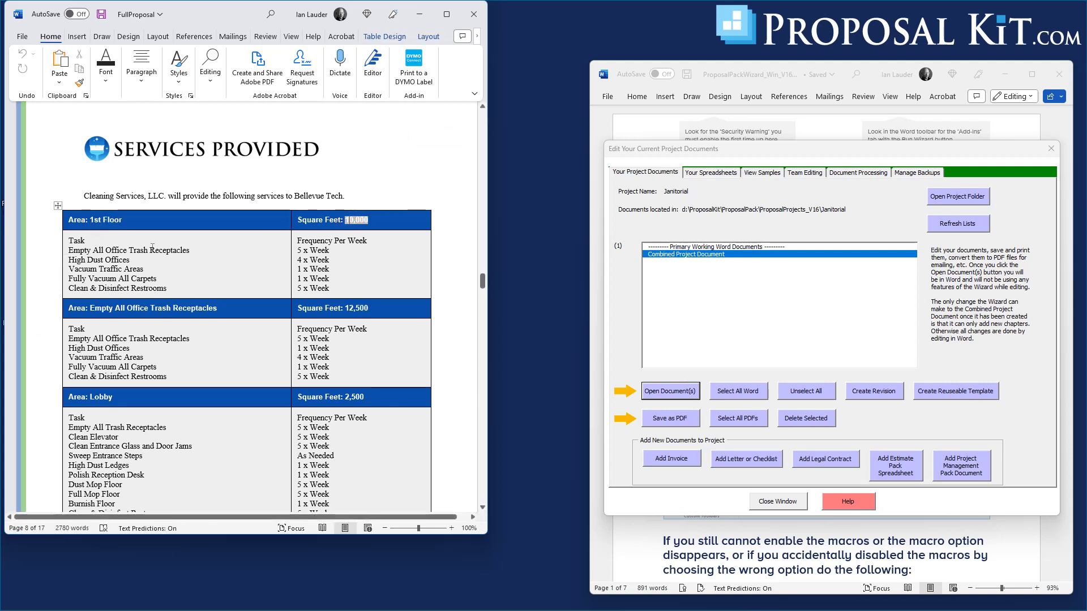
# Step: Check the merged task lines: trash receptacles, high dust offices, traffic areas, carpets, restrooms
pyautogui.tripleClick(80, 251)
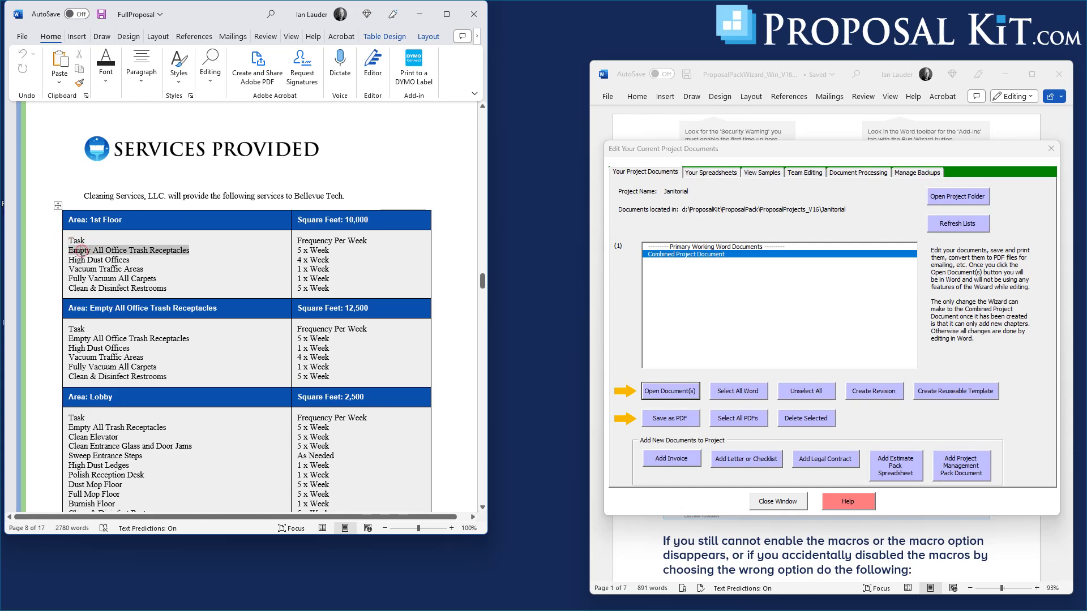
pyautogui.tripleClick(86, 260)
pyautogui.tripleClick(91, 269)
pyautogui.tripleClick(95, 278)
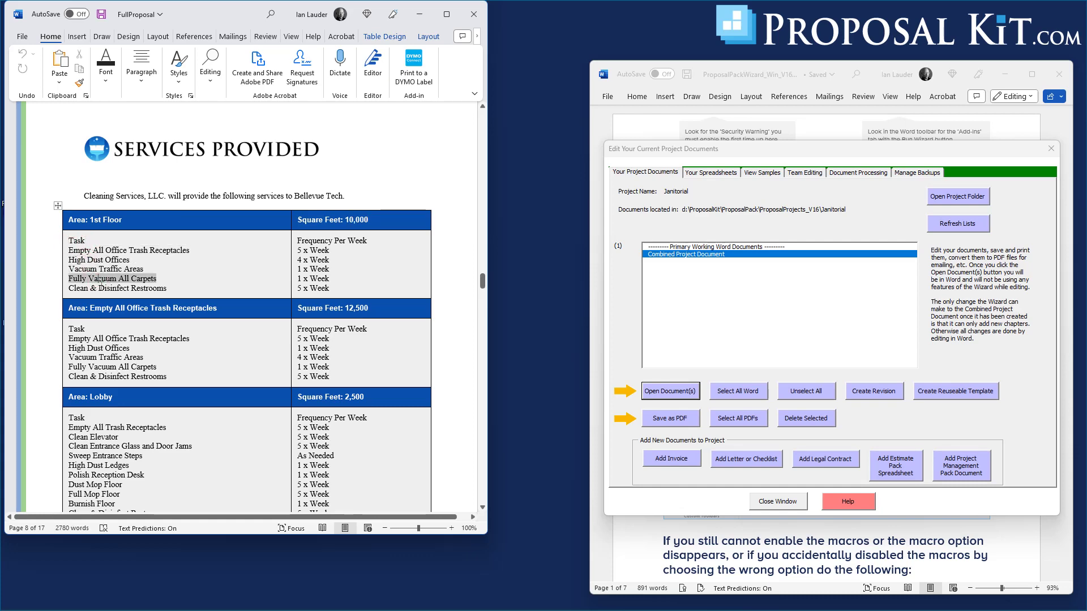
pyautogui.tripleClick(99, 288)
pyautogui.scroll(-10, 343, 311)
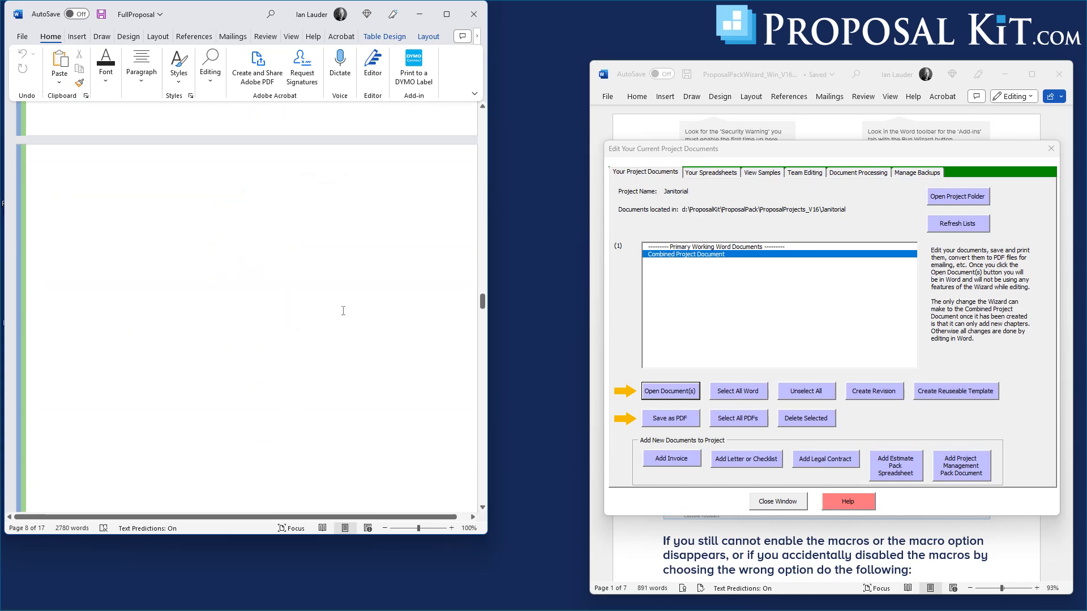
pyautogui.scroll(5, 343, 310)
pyautogui.scroll(3, 343, 311)
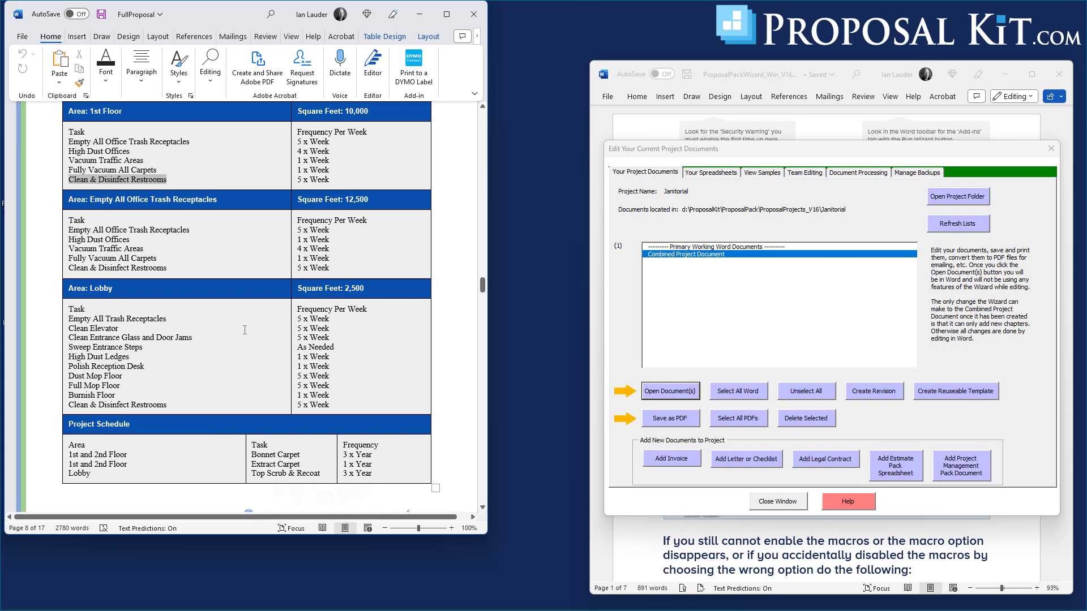
pyautogui.scroll(4, 244, 329)
pyautogui.scroll(-1, 245, 329)
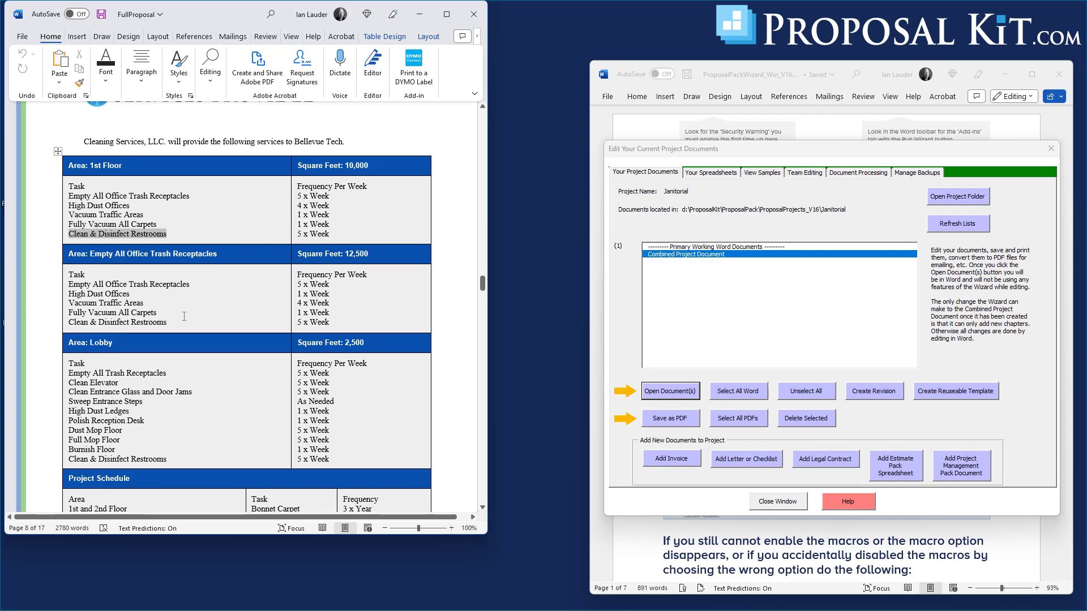
pyautogui.moveTo(484, 282); pyautogui.dragTo(492, 107)
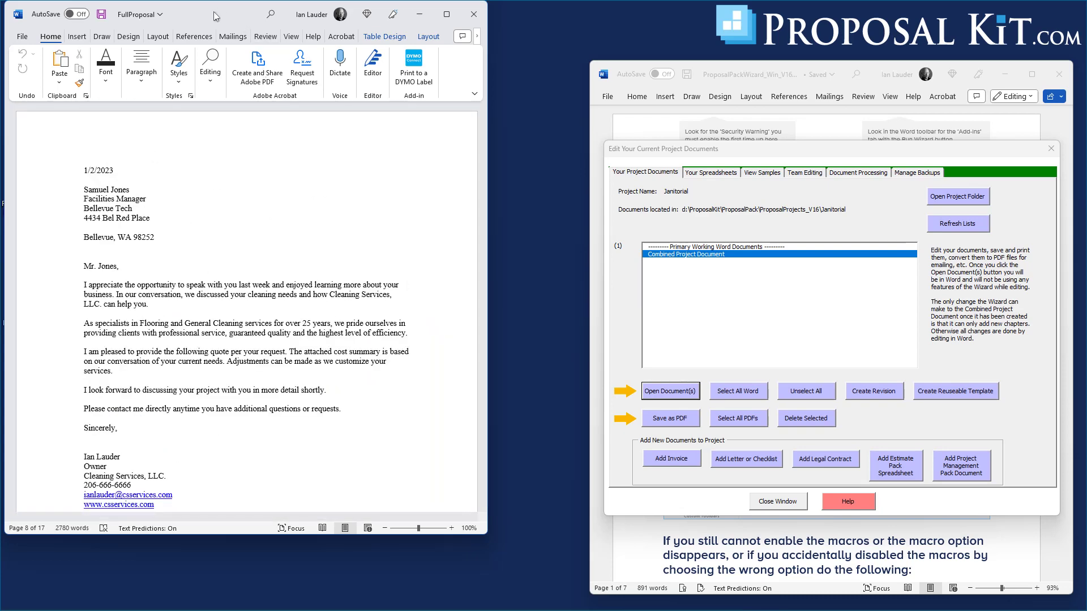
# Step: Close the merged FullProposal with Don't Save, then close the wizard's Word document
pyautogui.moveTo(213, 11); pyautogui.dragTo(292, 30)
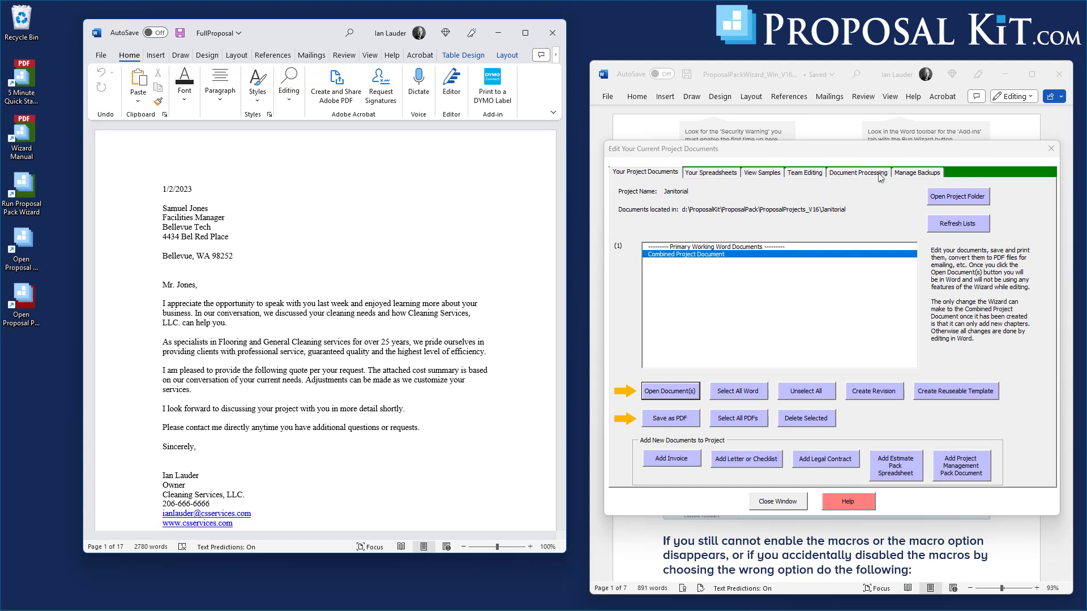
pyautogui.click(553, 34)
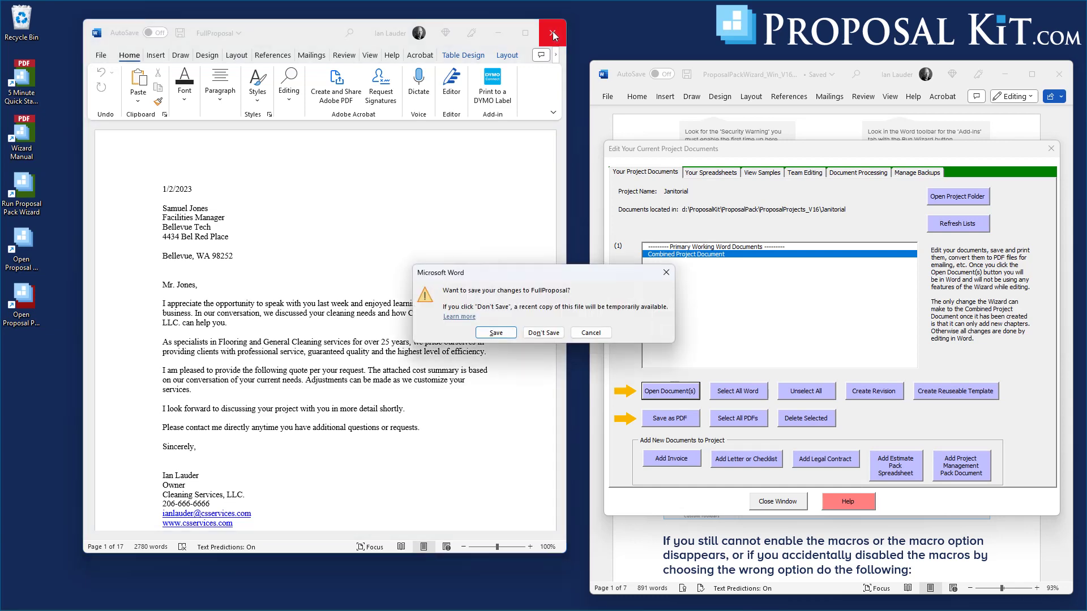
pyautogui.click(539, 333)
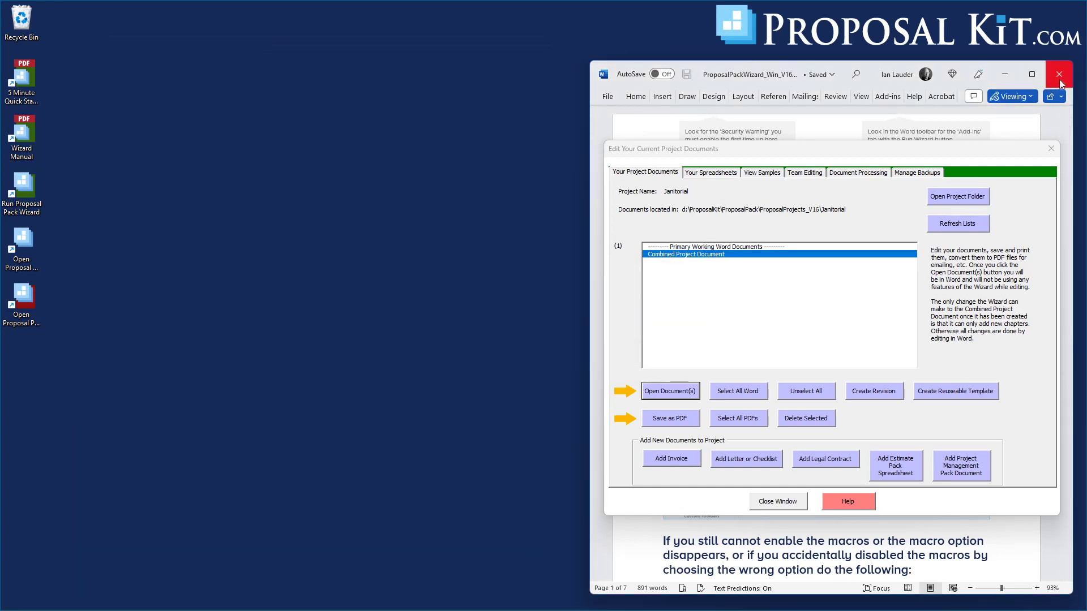
pyautogui.click(1059, 76)
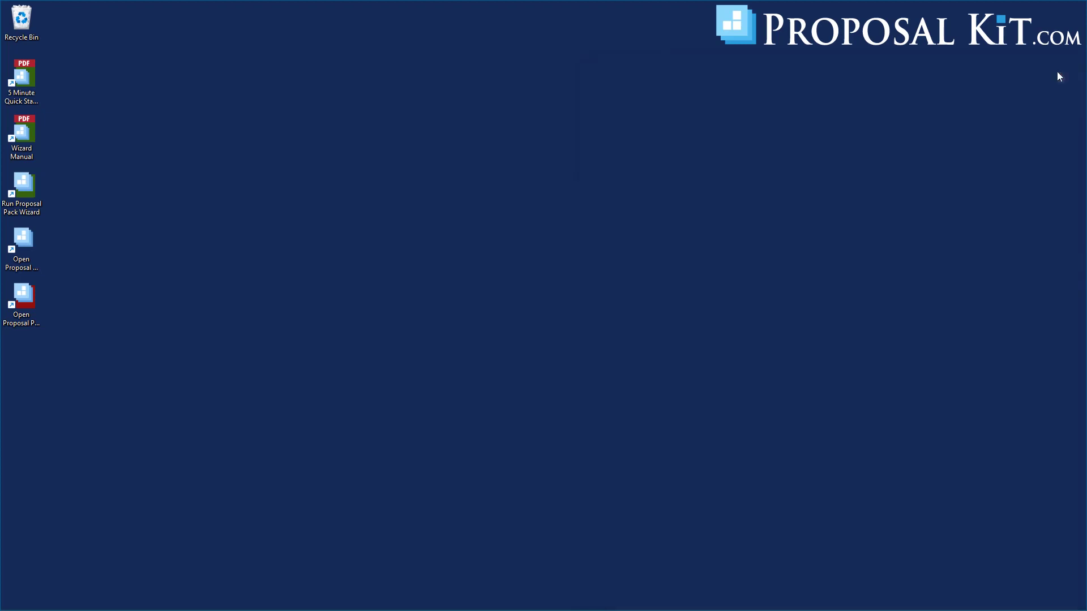